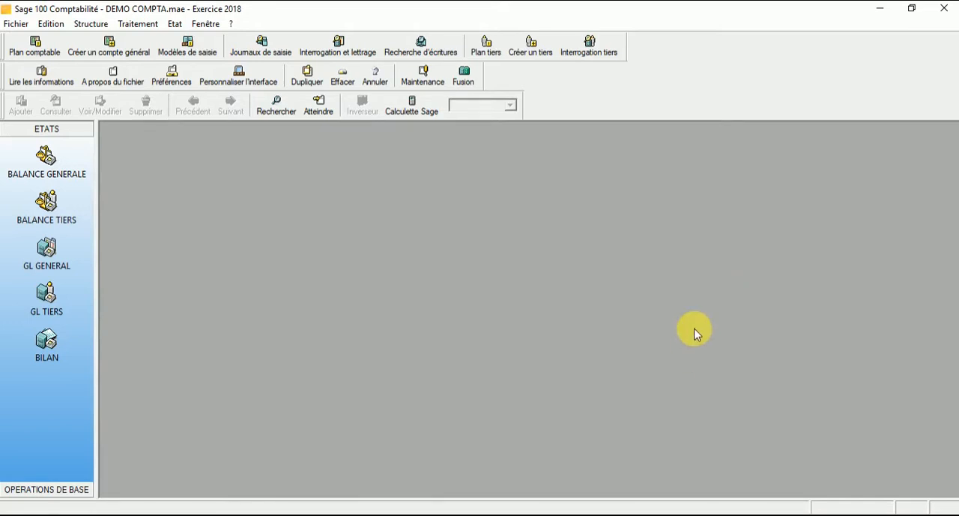
Open the list of entry models (Modèles de saisie) and start a new model in a maximized window.
click(180, 48)
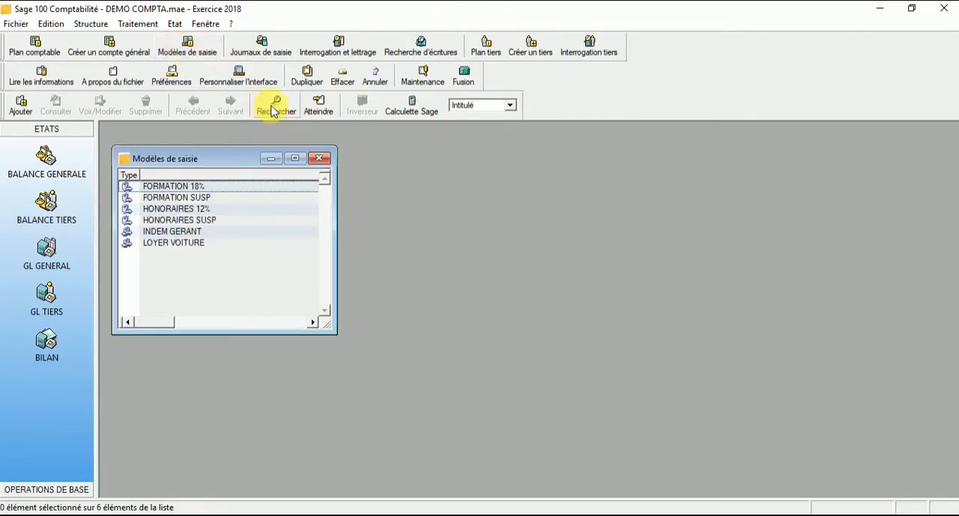
click(320, 159)
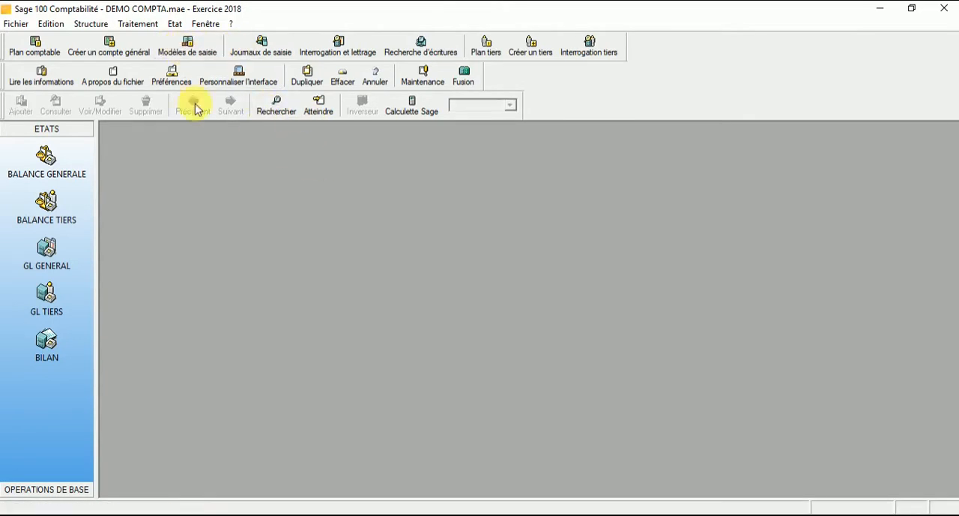
click(95, 27)
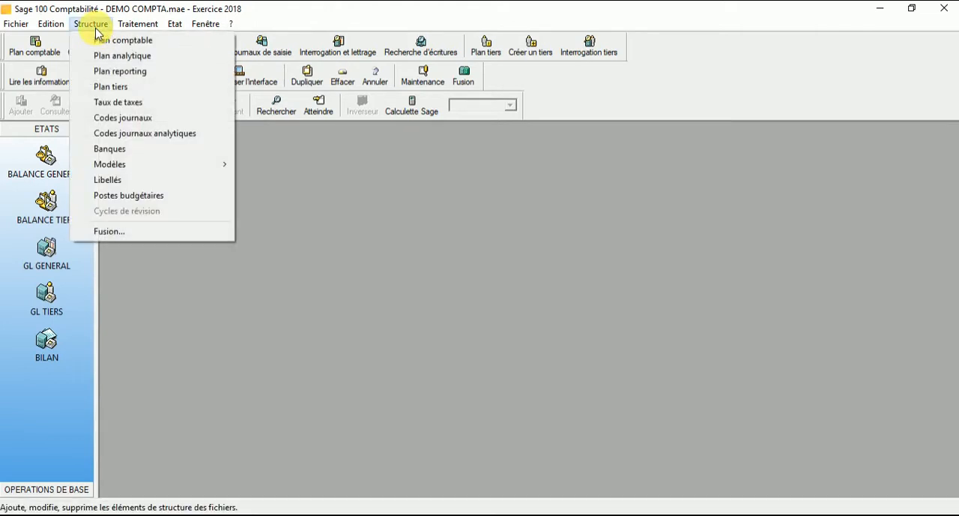
mouse_move(114, 167)
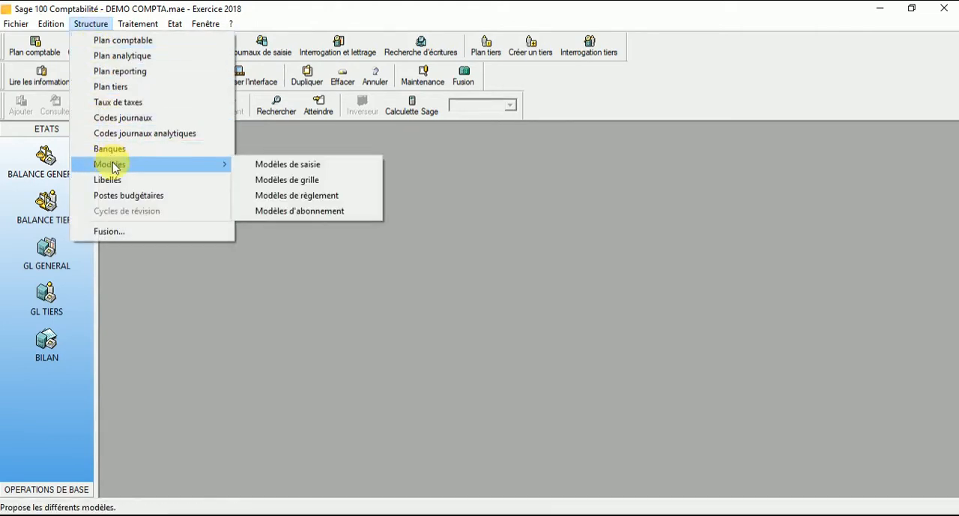
click(275, 166)
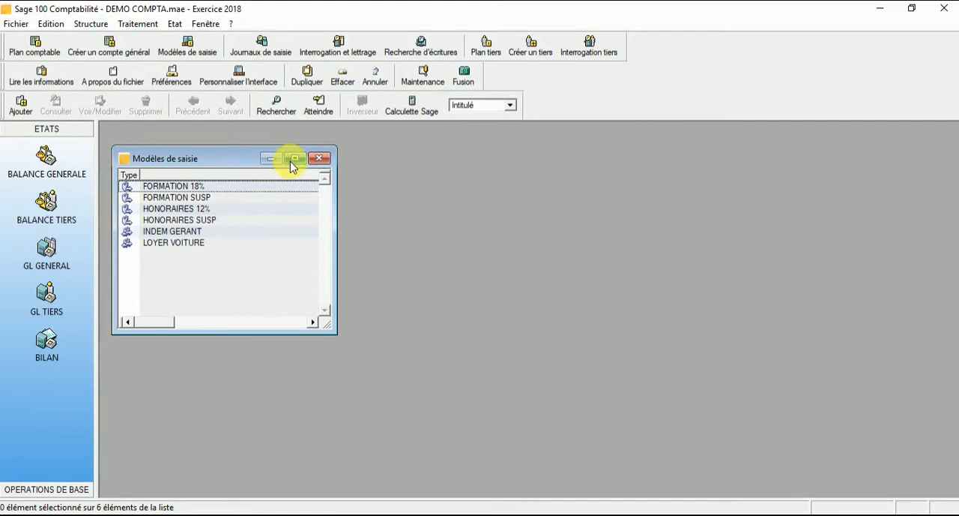
click(293, 159)
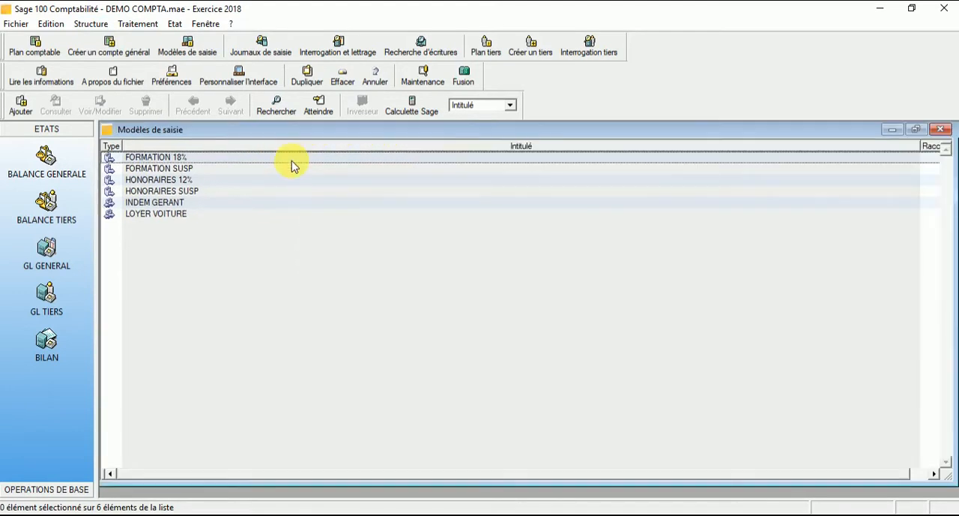
click(22, 107)
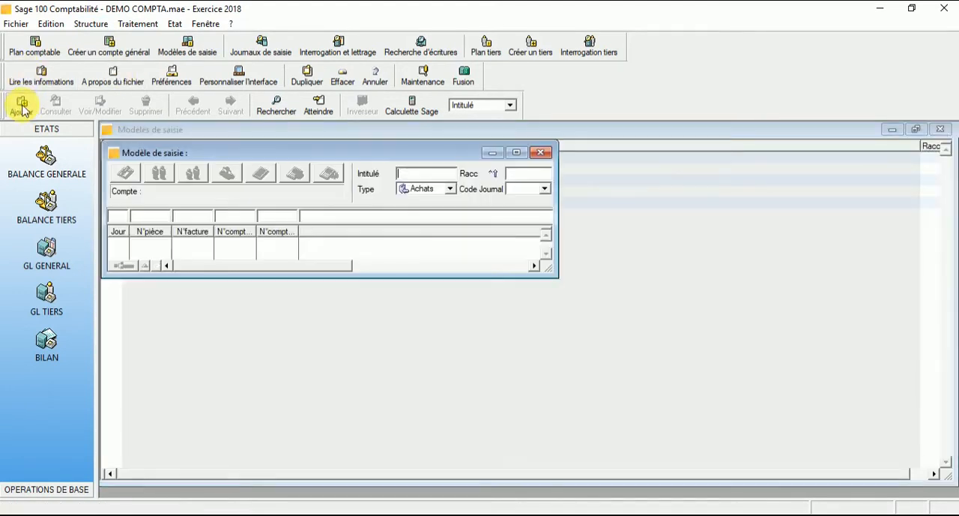
click(515, 154)
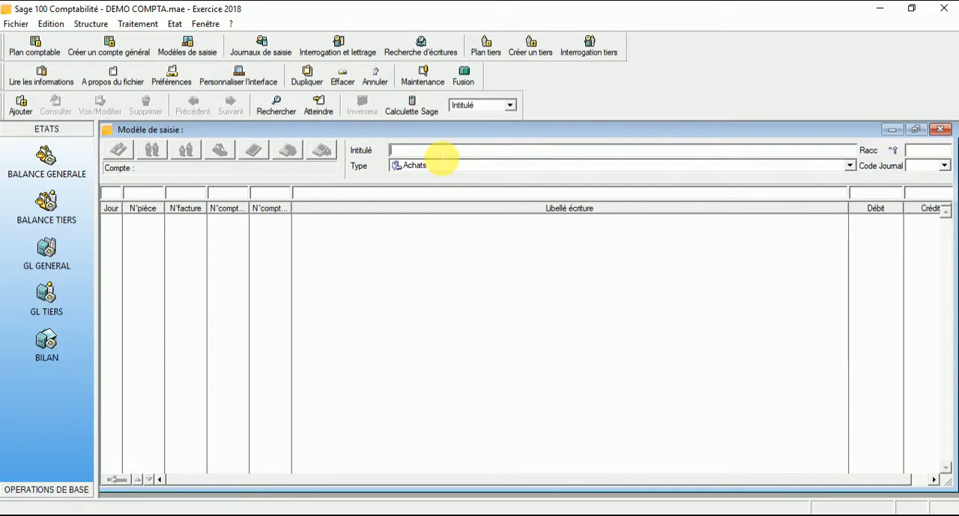
Title the model VENTE 19% and set its type to Ventes with journal code 70 VENTES.
text(VENTE 19%)
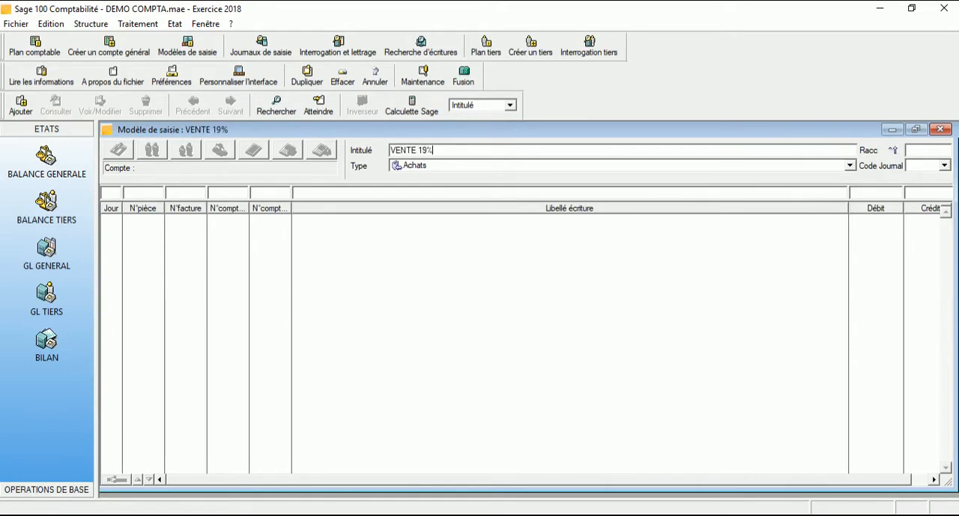
click(714, 165)
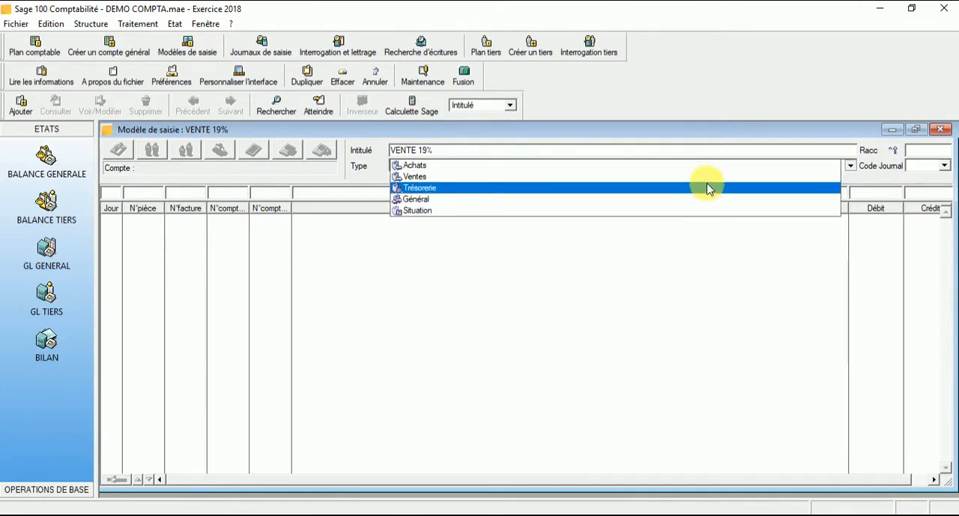
click(738, 176)
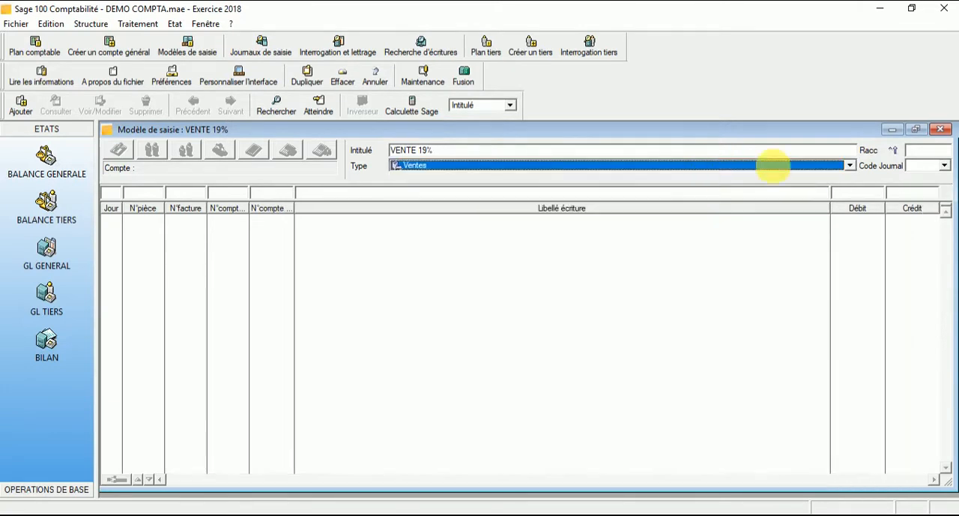
click(946, 168)
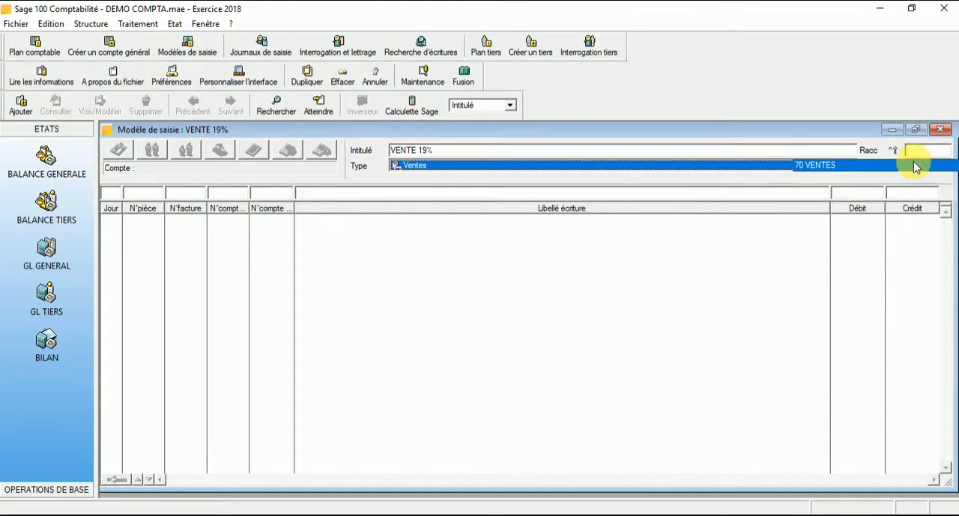
click(918, 164)
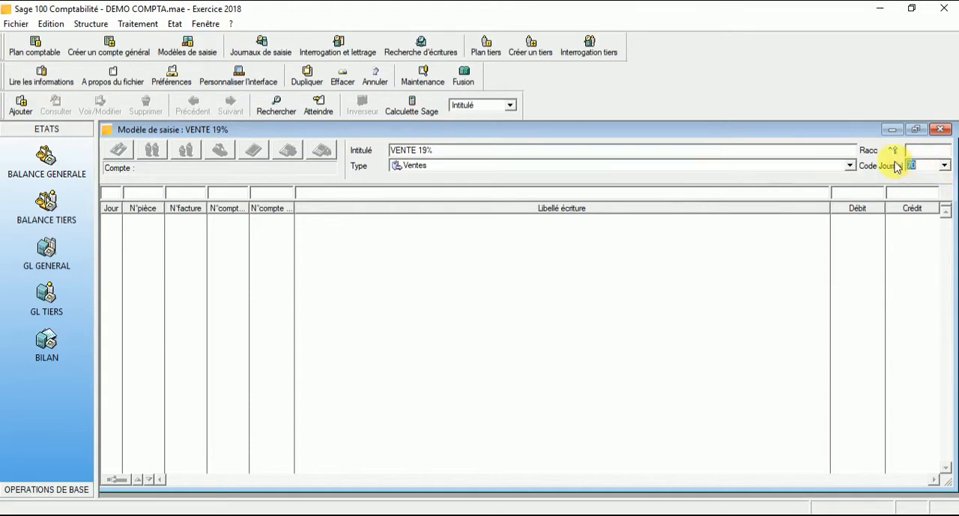
Set the day, document number and invoice number of the first model line to manual entry.
click(112, 192)
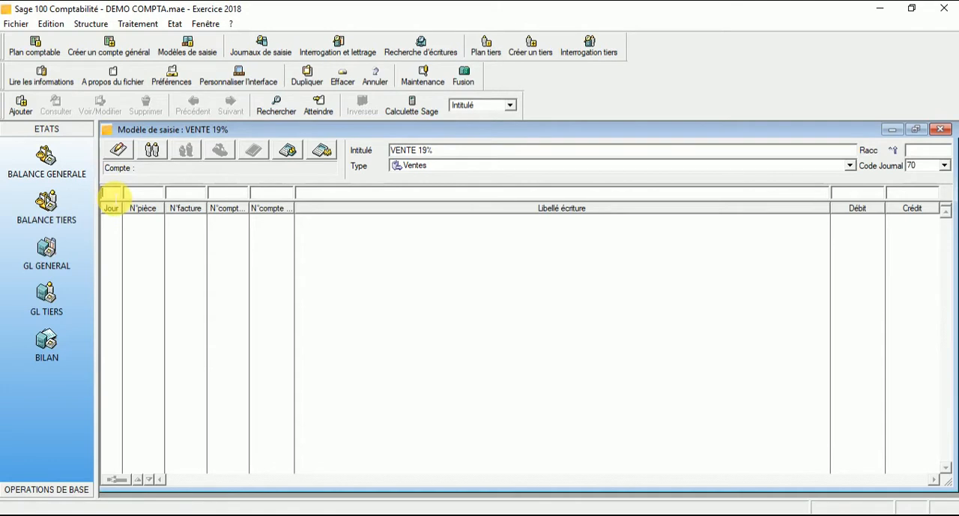
click(126, 157)
click(141, 203)
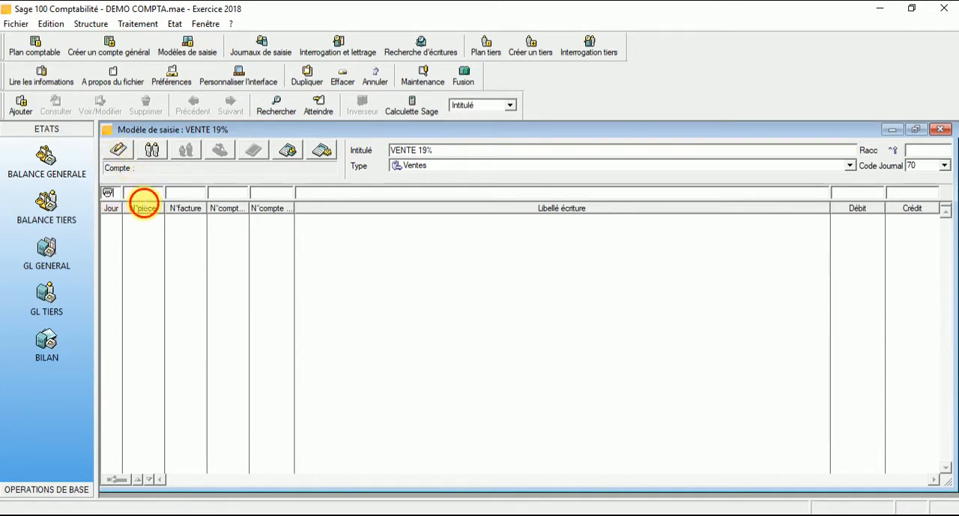
click(119, 149)
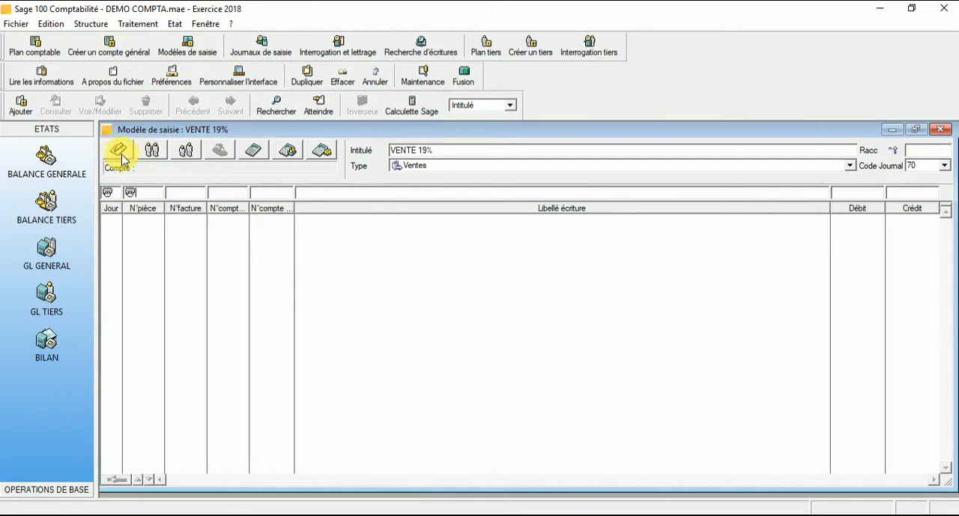
click(188, 204)
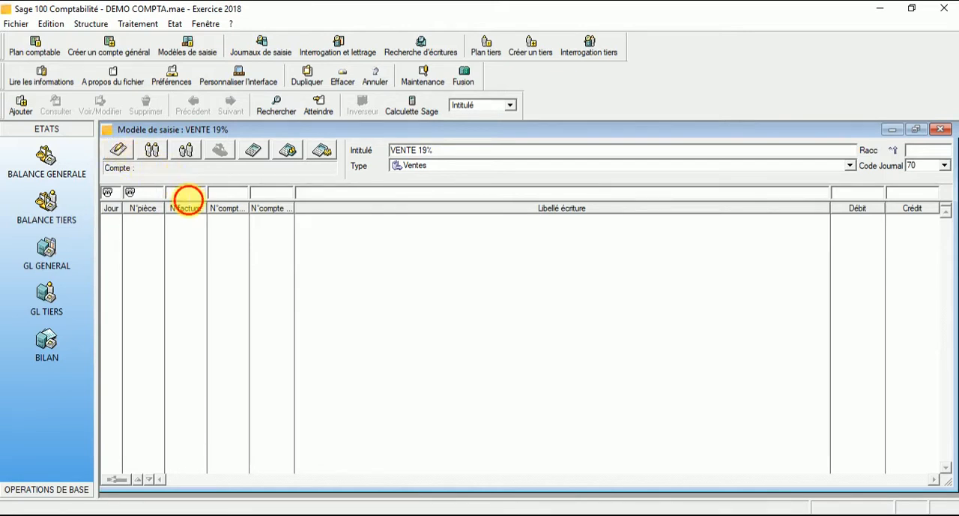
click(124, 157)
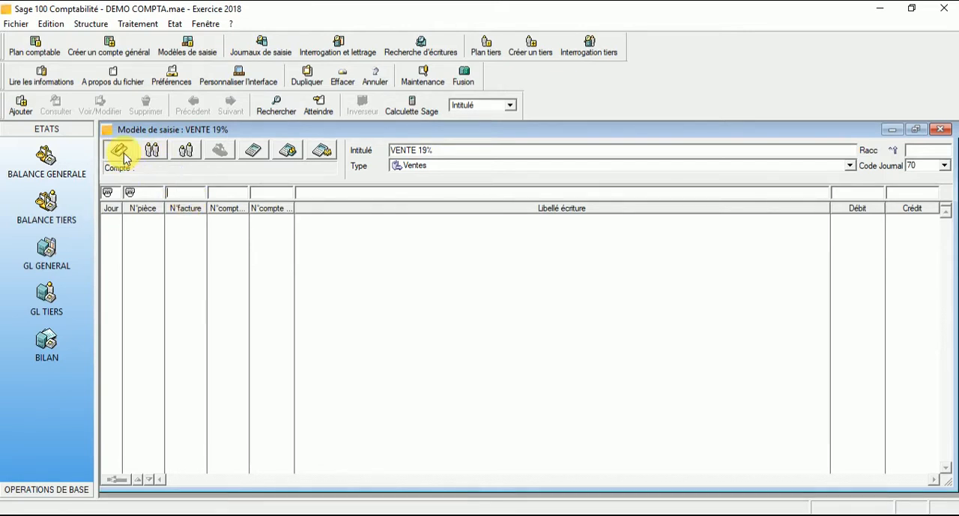
Assign general account 705018 (ÉTUDES & PREST. SERVICES 19%) to the first line and set its third-party account to calculation.
click(221, 204)
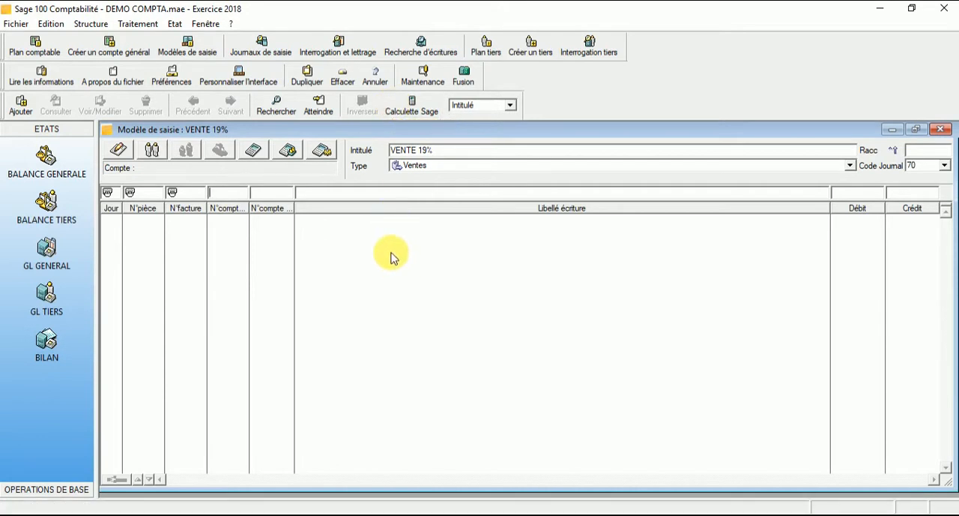
text(705)
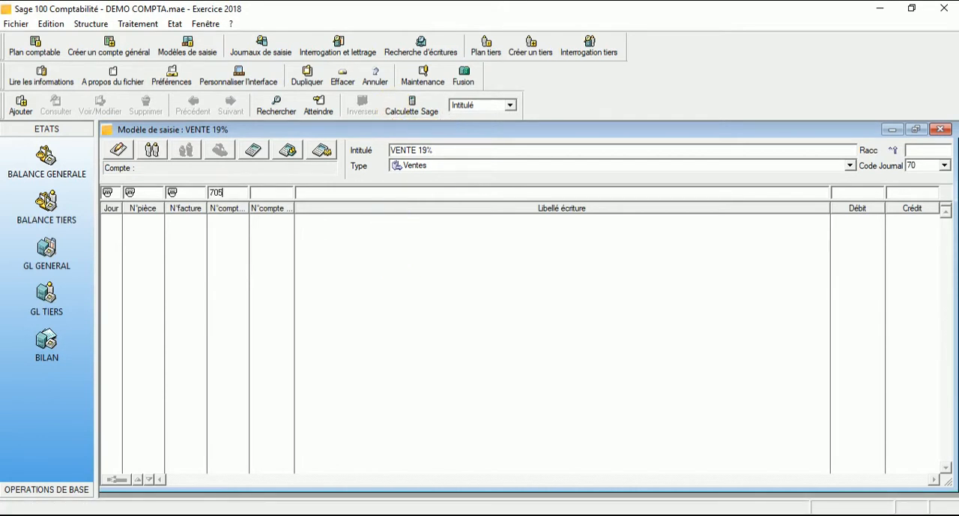
key(Tab)
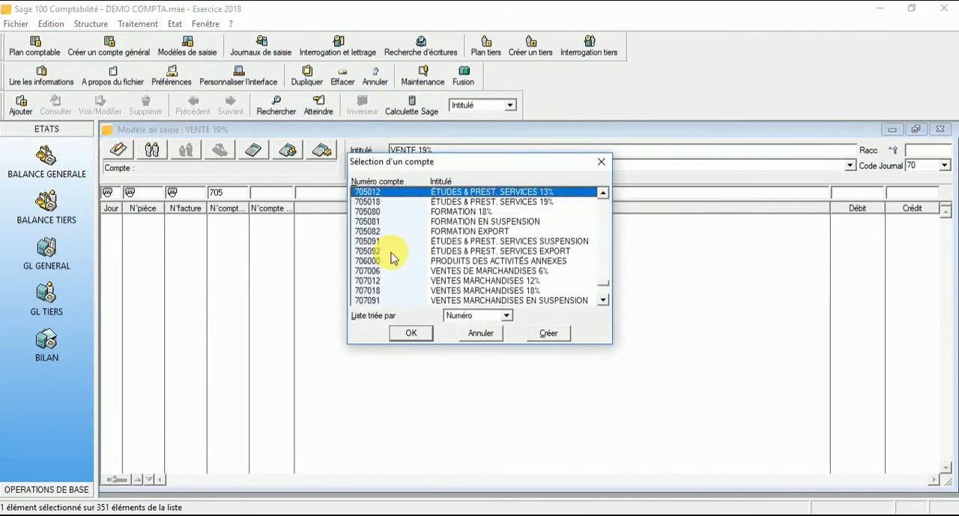
double_click(484, 202)
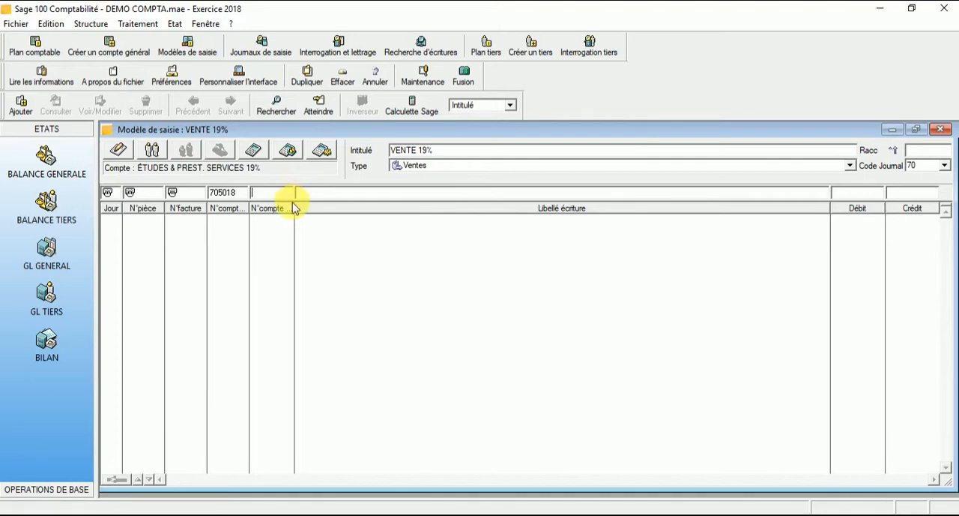
drag(295, 209, 326, 217)
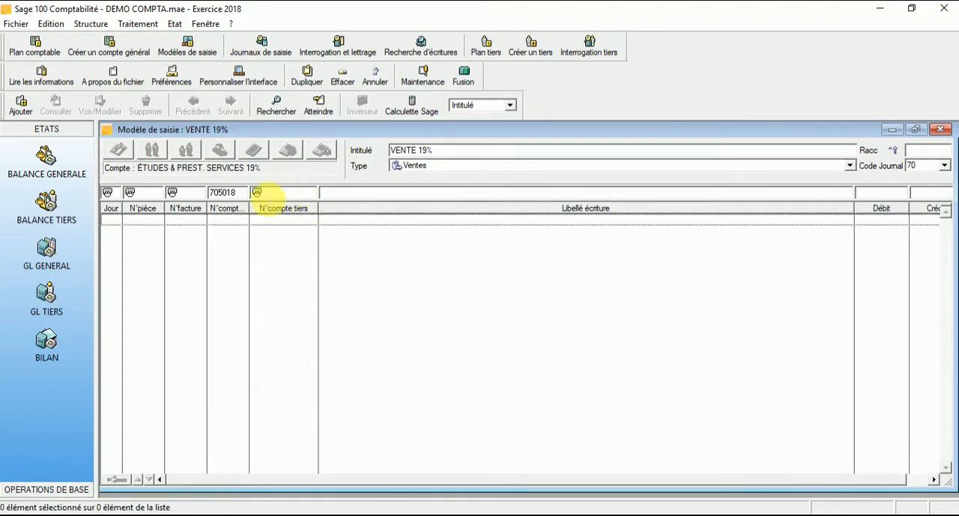
click(257, 194)
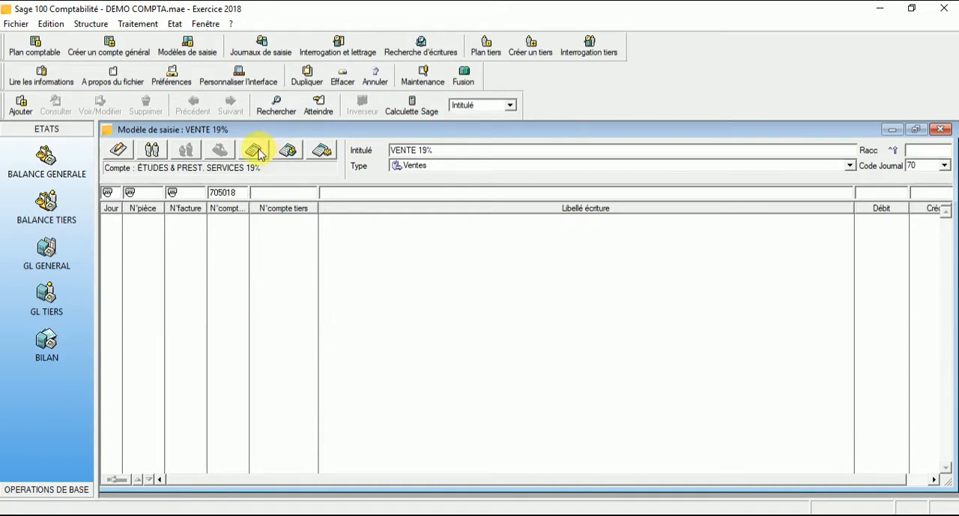
Enter the formula ="FACT "+facture(01)+" VENTE 19%" as the first line's entry description.
click(345, 197)
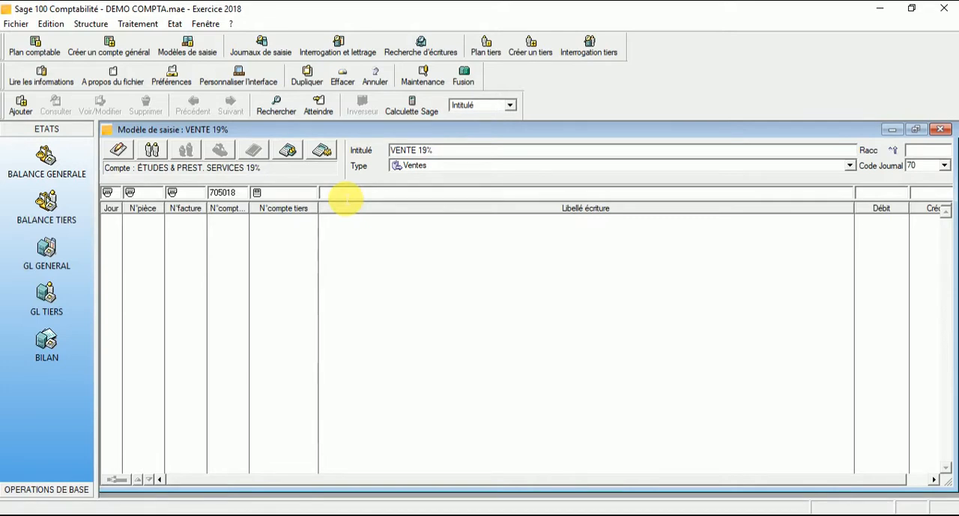
text(=)
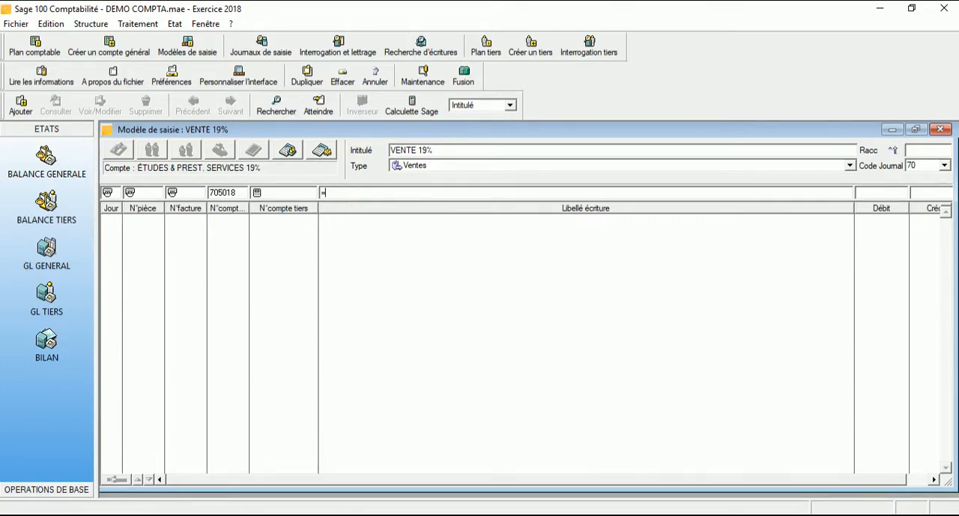
text("FACT "+)
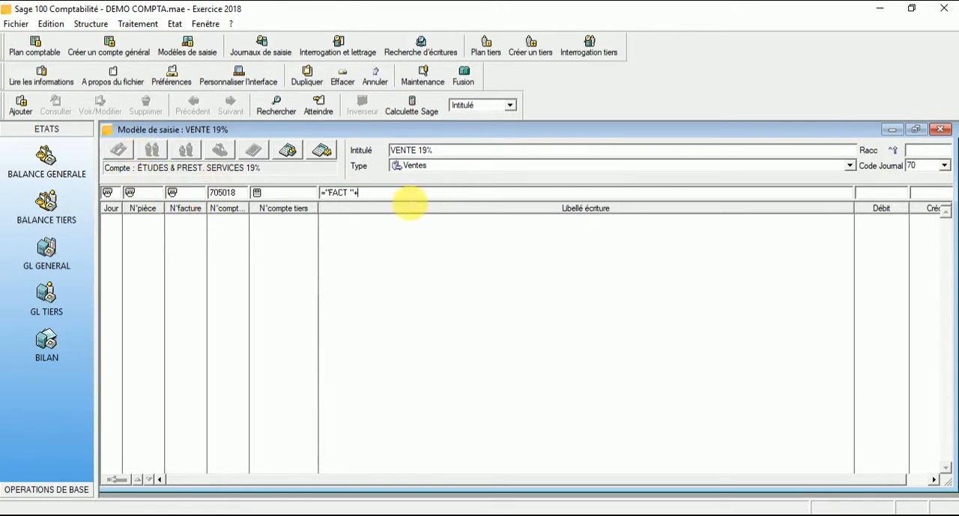
text(facture)
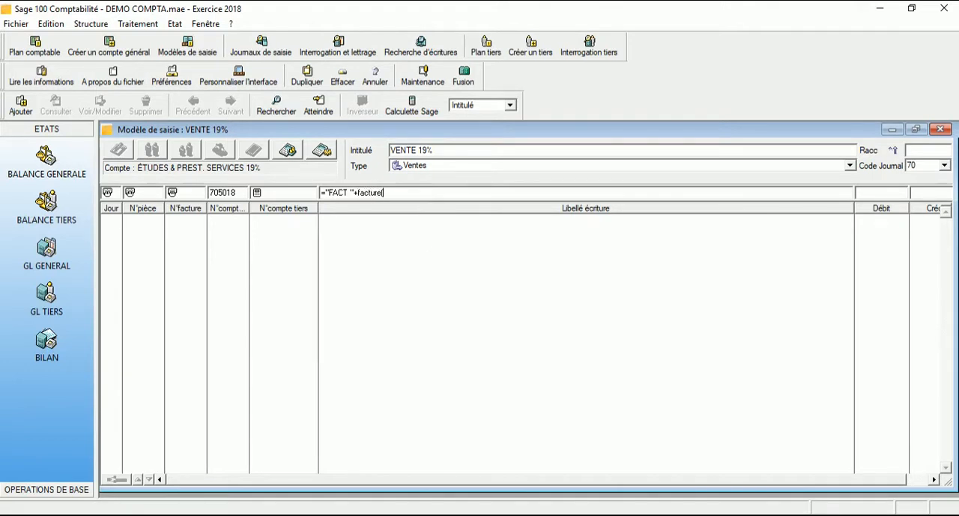
text((01)
text()+" VENTE 19%")
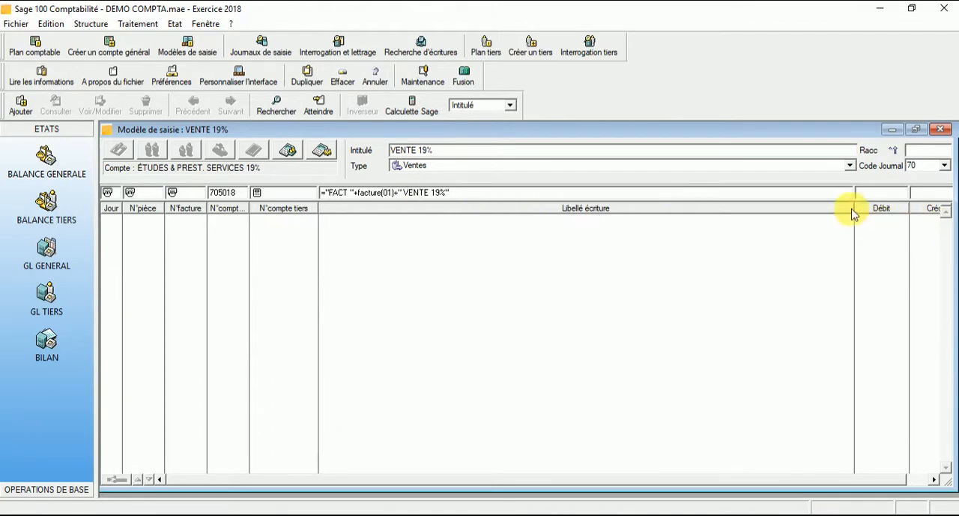
Narrow the description column, set the first line's credit amount to manual entry and validate the line.
drag(854, 210, 820, 217)
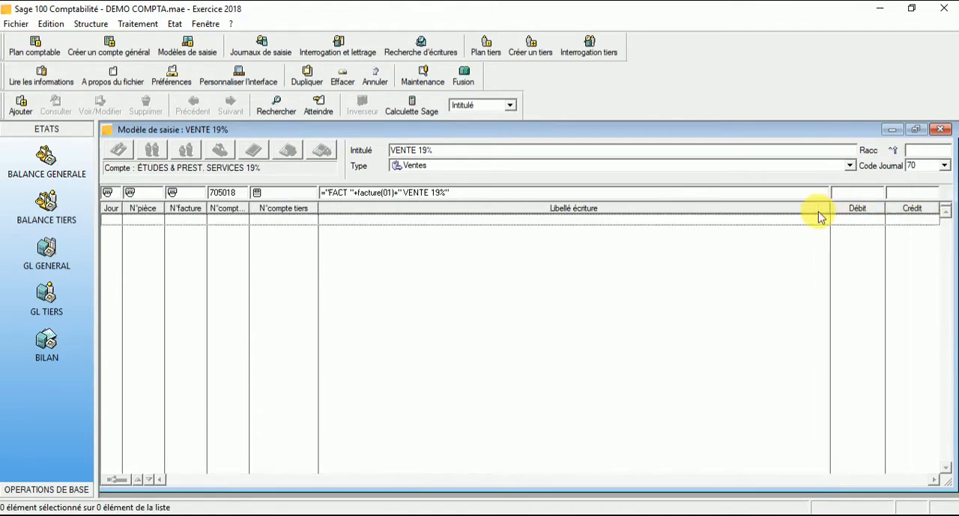
click(896, 193)
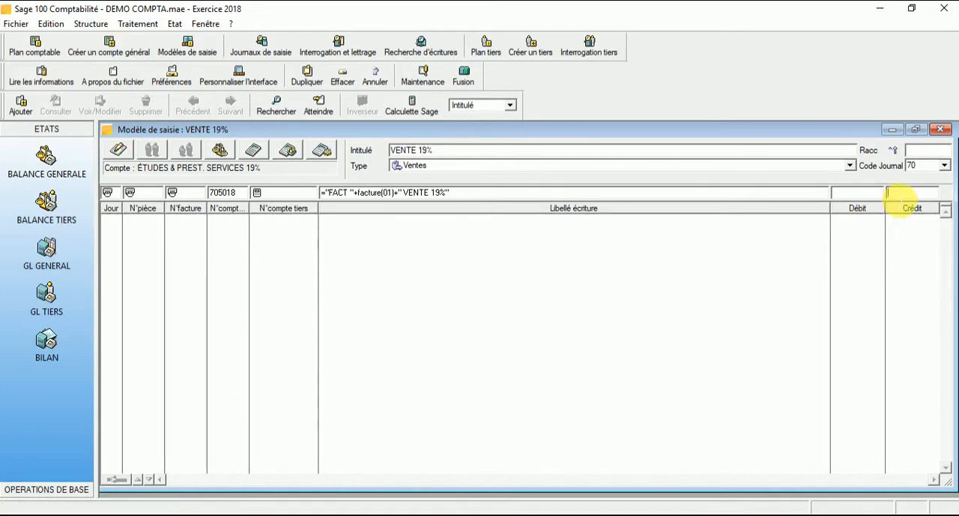
click(120, 150)
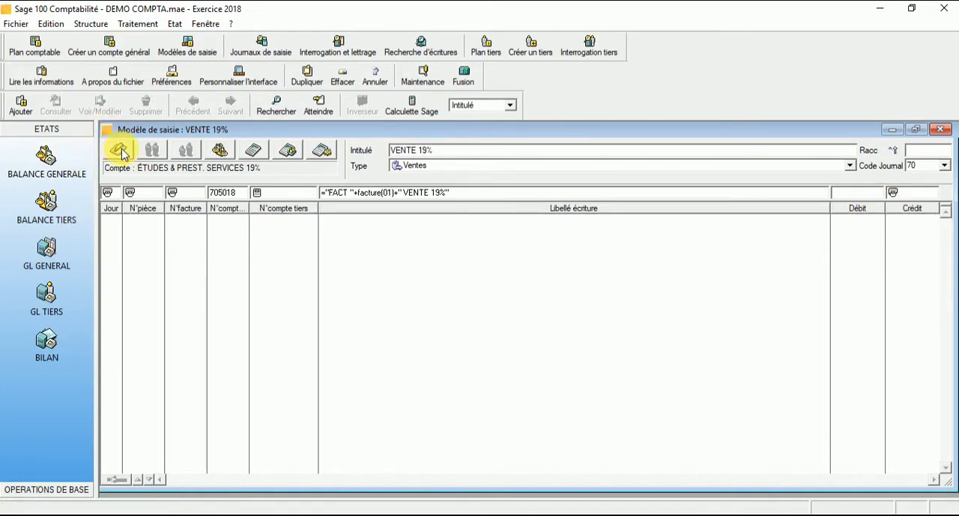
click(119, 150)
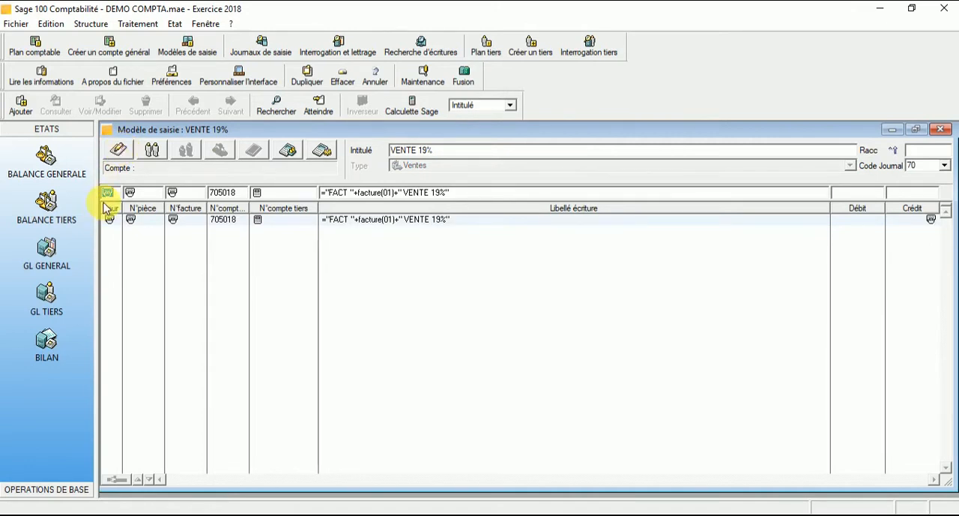
Set the day, document number and invoice number of the second model line to repetition.
click(152, 152)
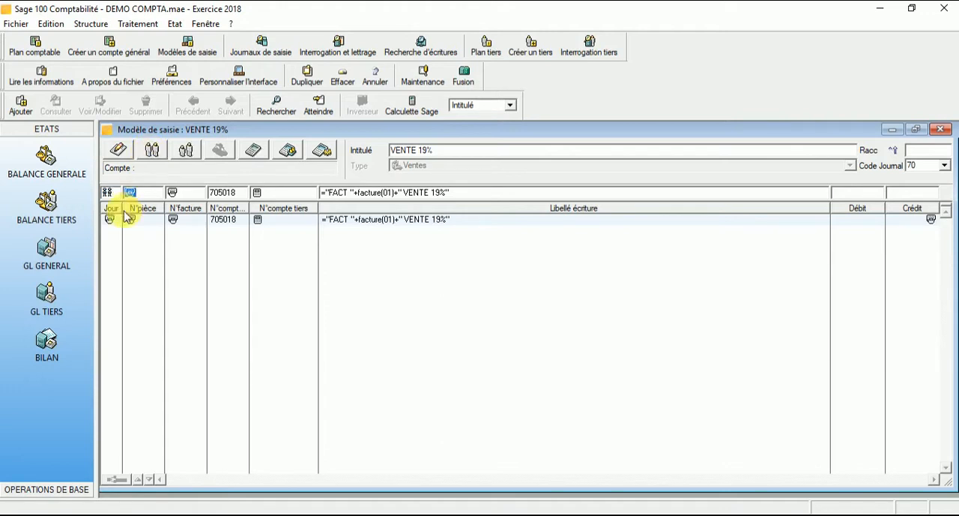
click(151, 150)
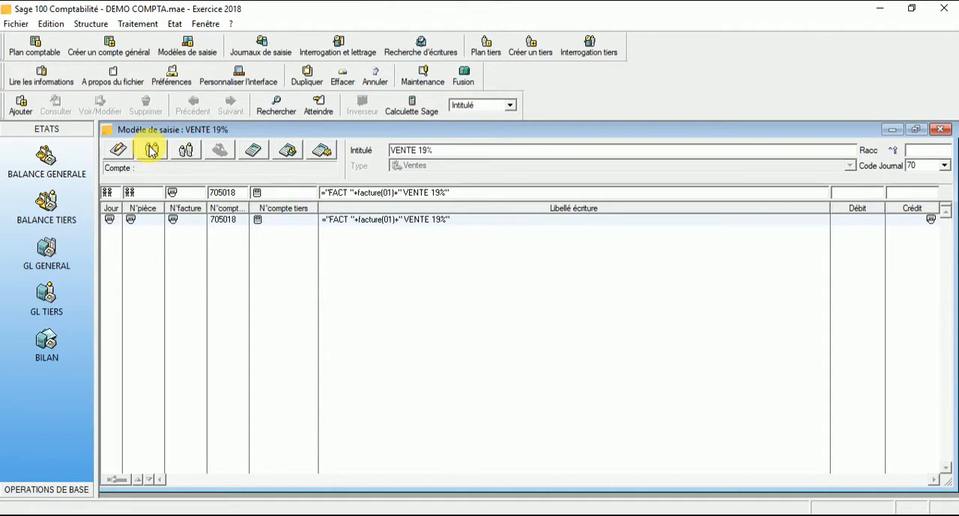
click(152, 150)
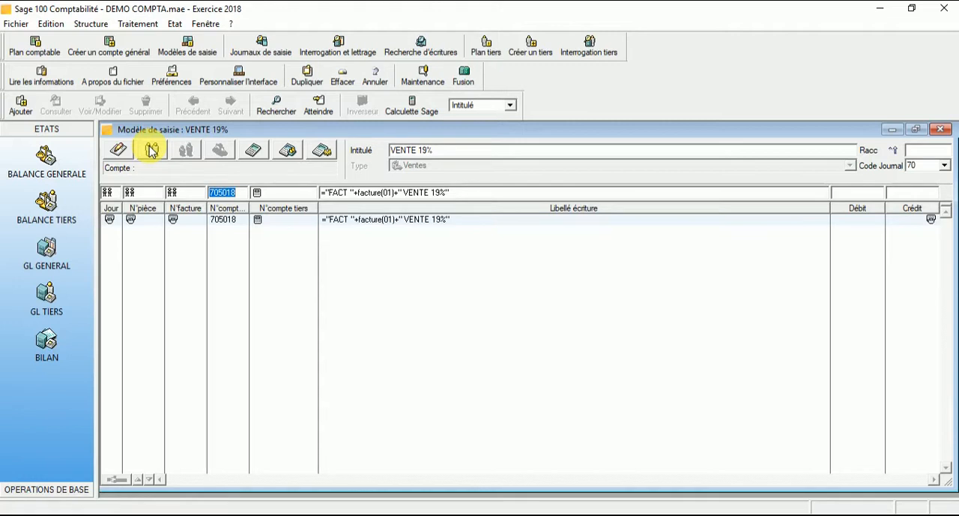
Assign general account 436715 (TVA COLLECTÉE 19%) to the second line and replace its entry description with repetition.
text(4367)
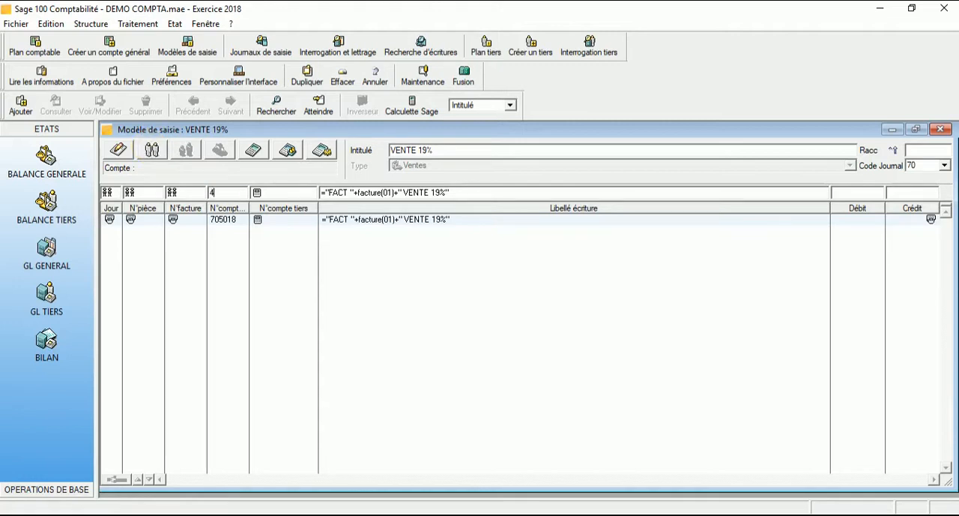
click(253, 150)
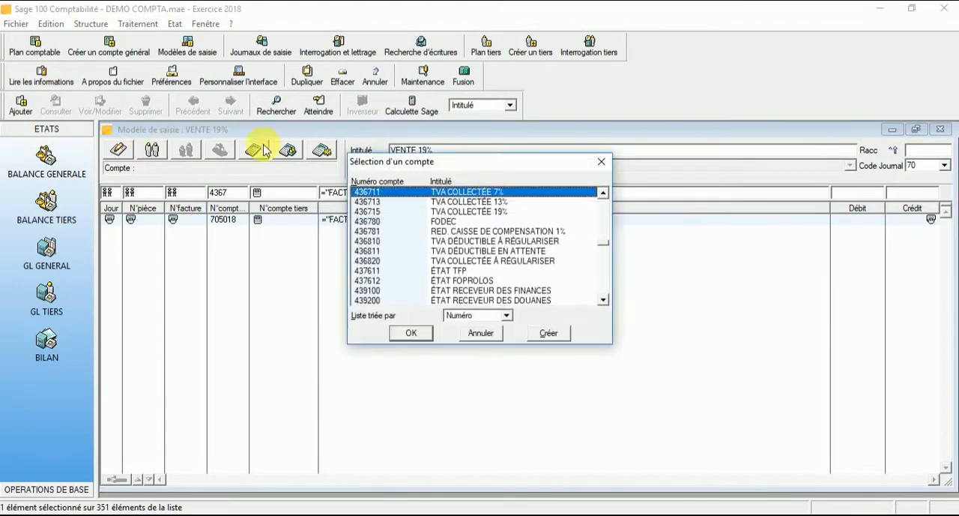
double_click(487, 213)
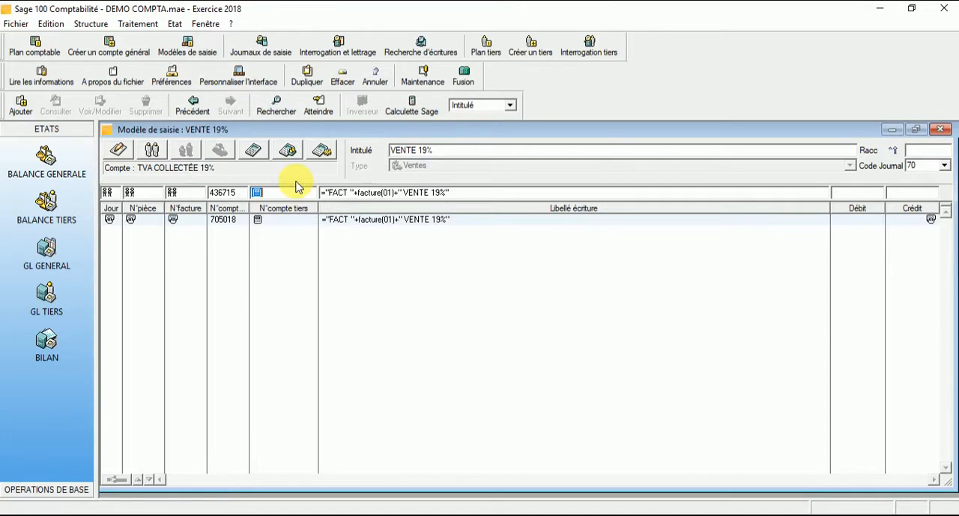
key(Tab)
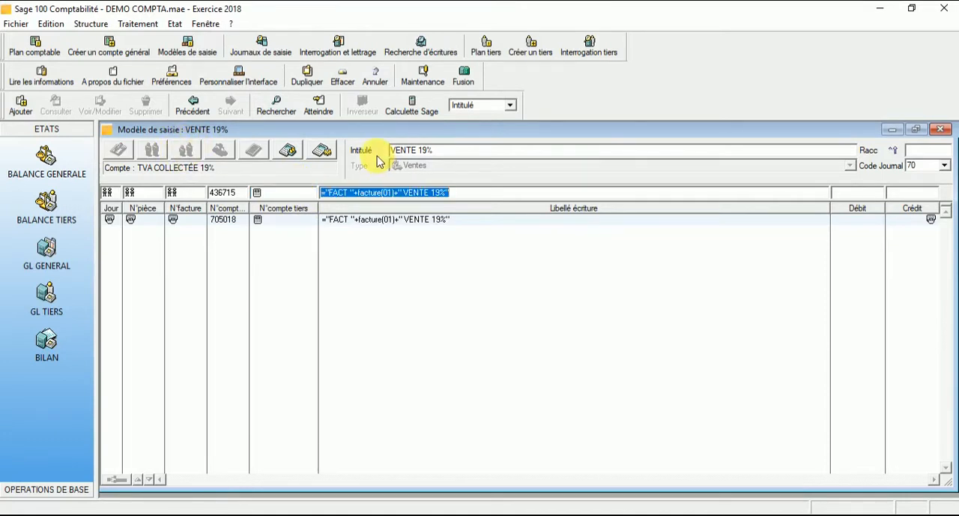
key(Delete)
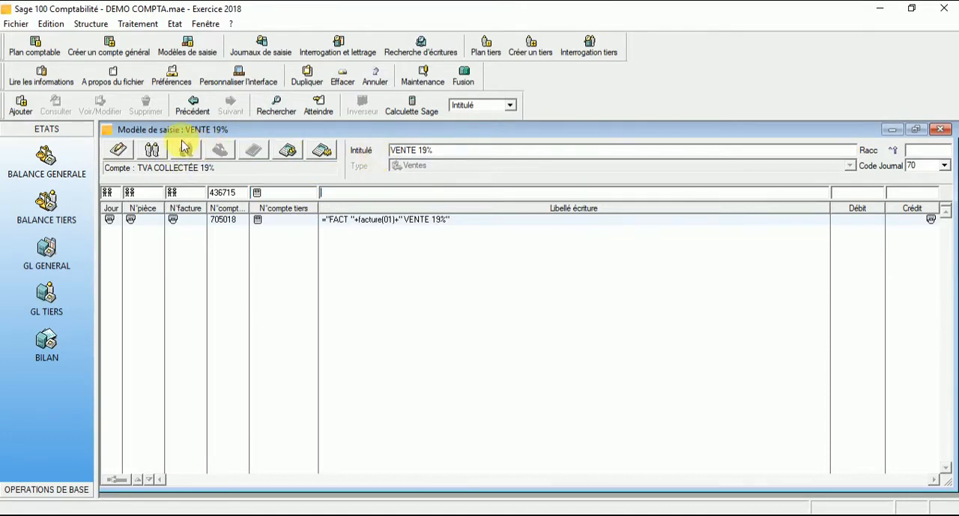
click(155, 152)
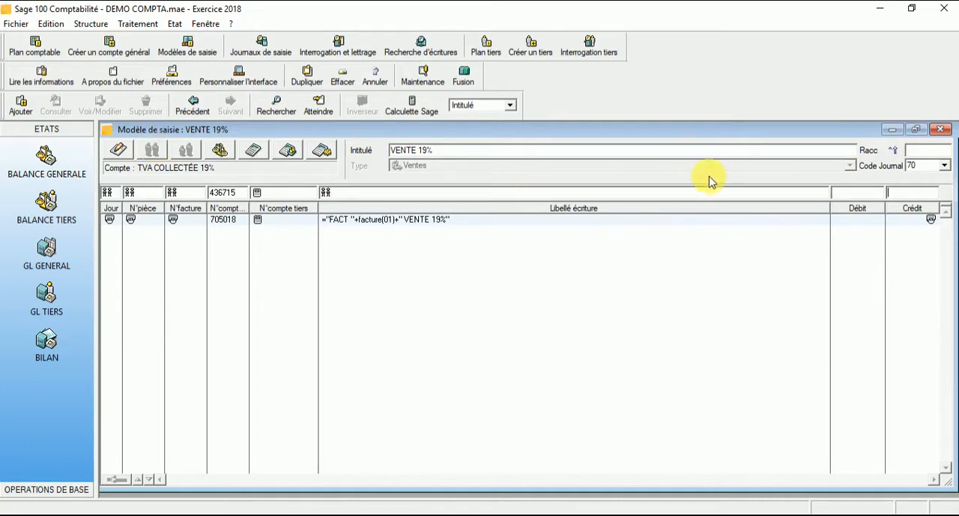
Enter a formula in the second line's credit that multiplies credit(01) by the 19% VAT rate, and validate the line.
key(Tab)
text(=)
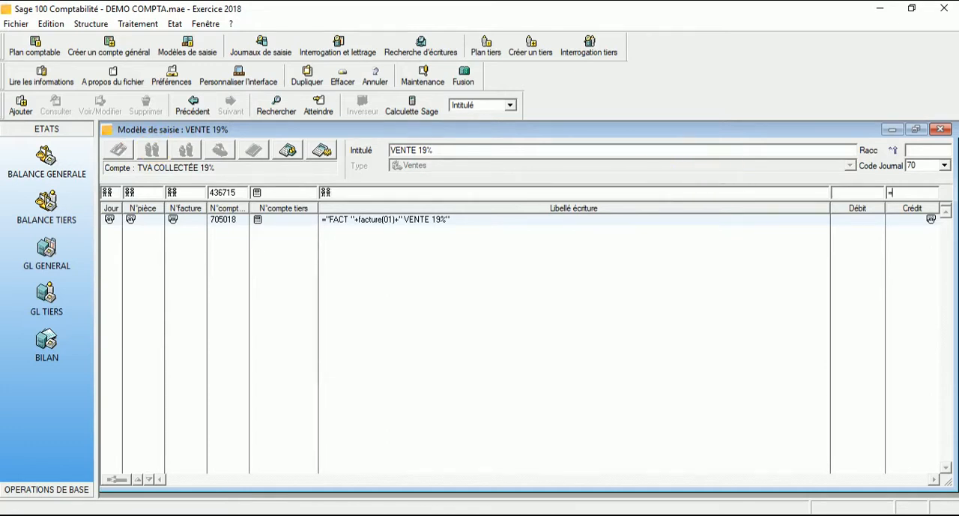
text(credit(01)*0.19)
key(Return)
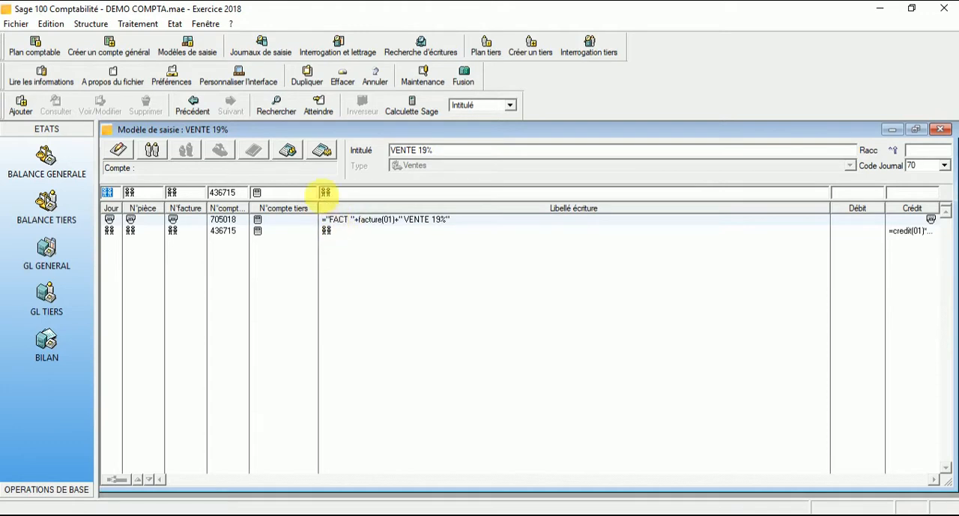
Keep the repeated day, document and invoice numbers on the third line and assign general account 436582 (ÉTAT DROIT DE TIMBRE).
key(Tab)
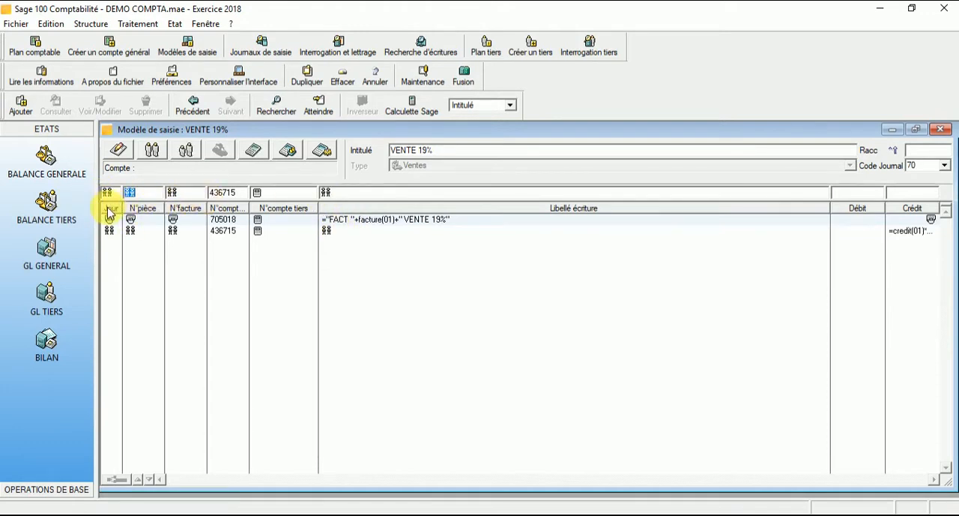
key(Tab)
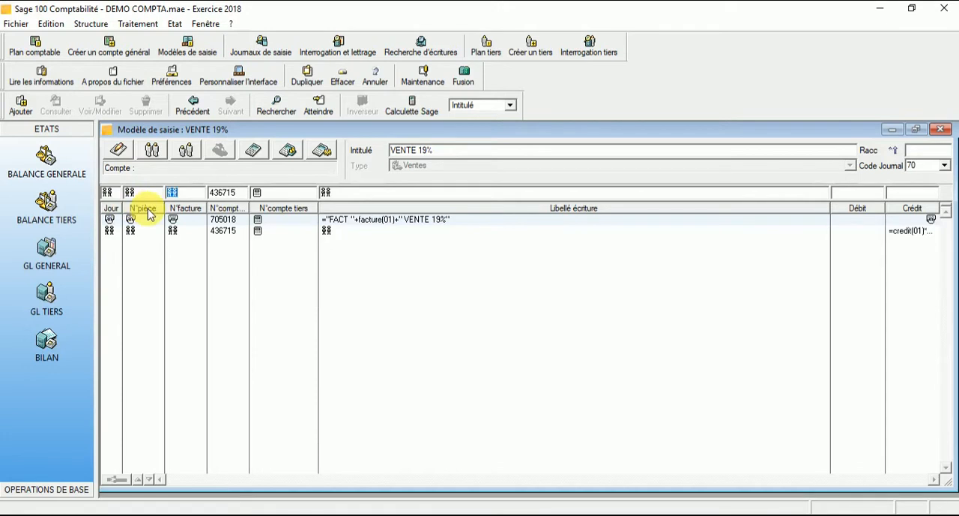
key(Tab)
text(4365)
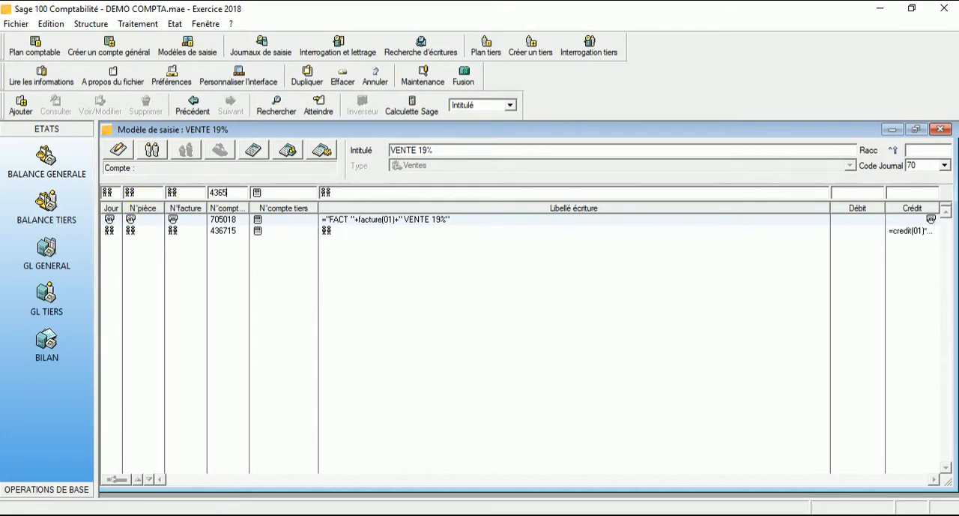
key(Tab)
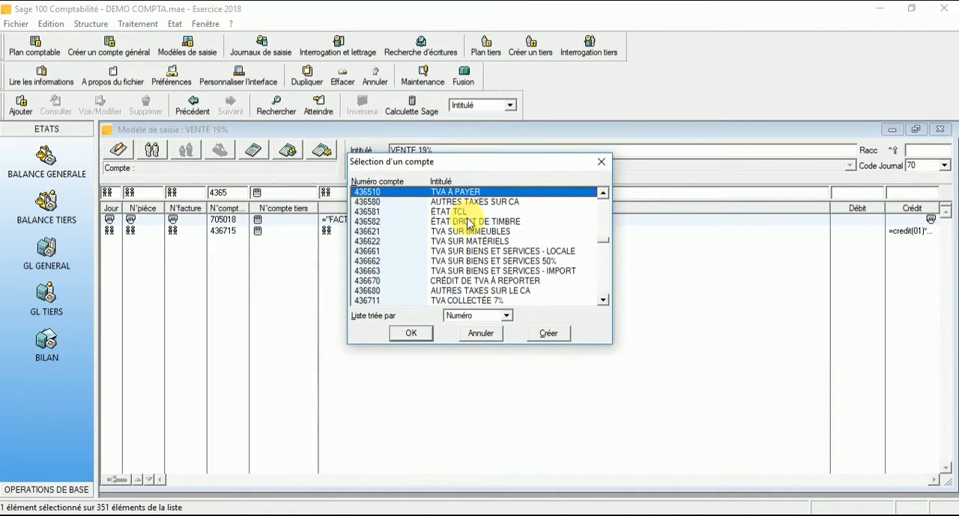
double_click(462, 220)
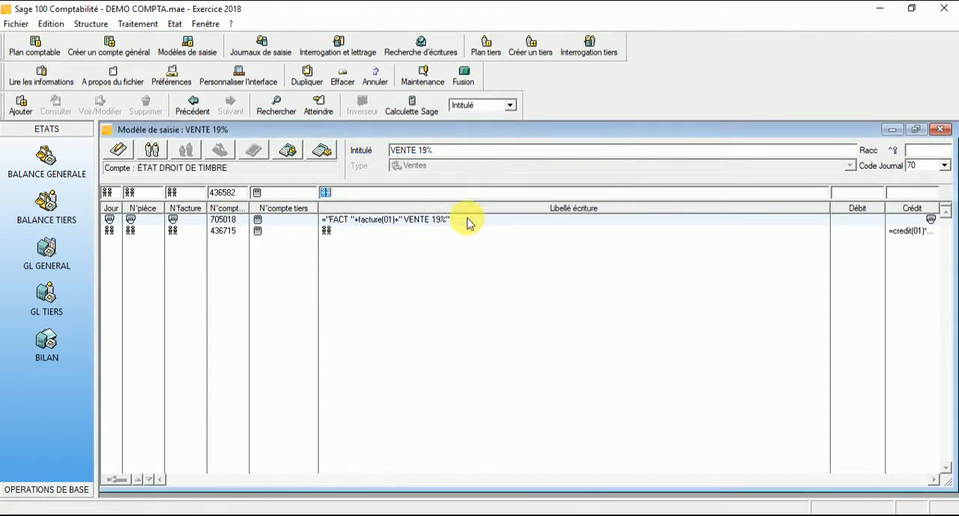
Keep the third line's repeated description, set its credit amount to 0.600 and validate the line.
key(Tab)
key(Tab)
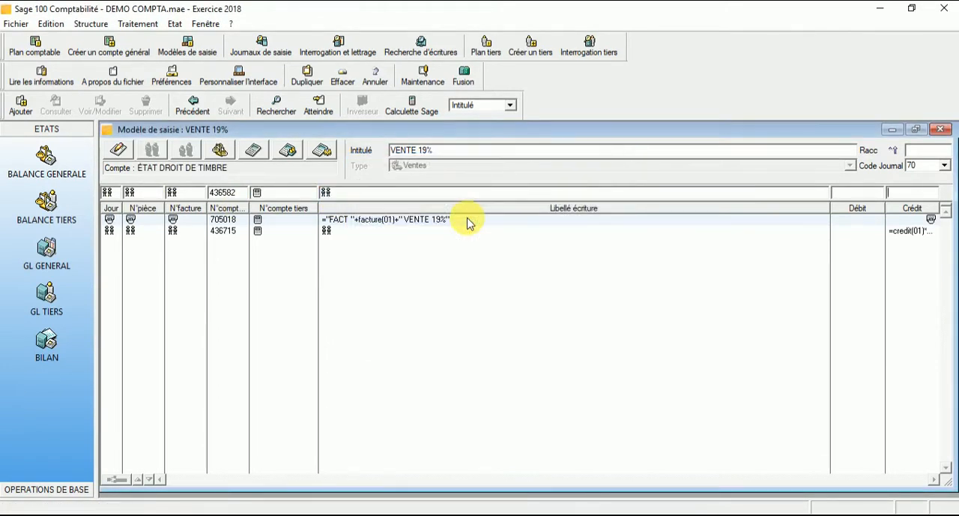
text(0.600)
key(Return)
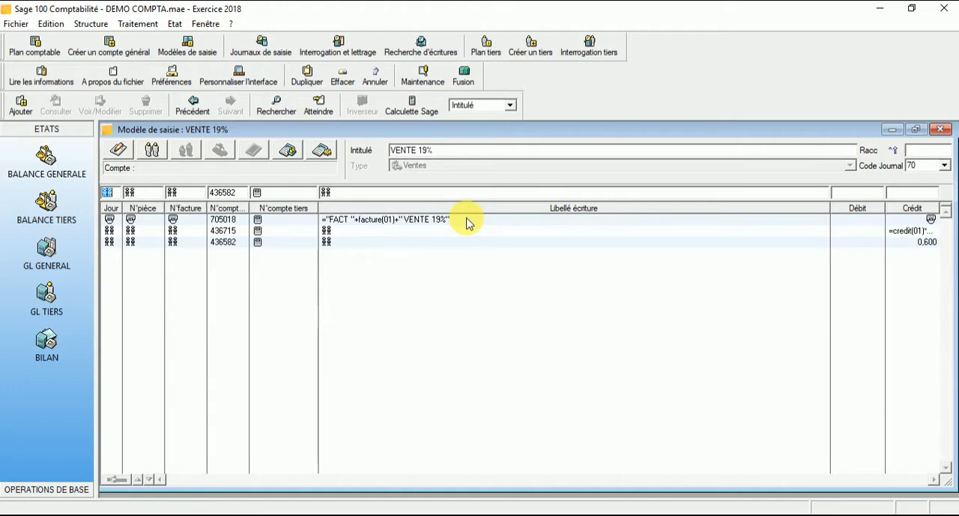
Keep the day, document number and invoice number of the fourth line on repetition.
key(Tab)
key(Tab)
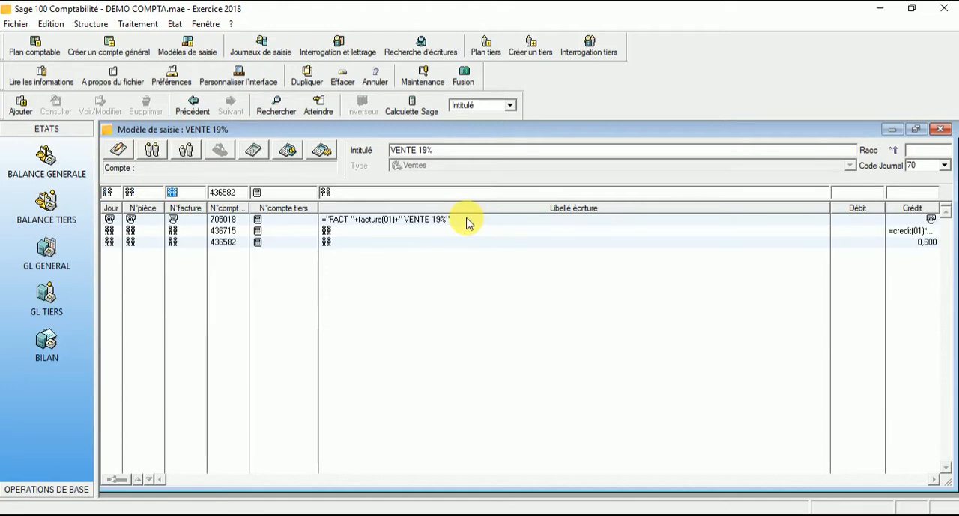
key(Tab)
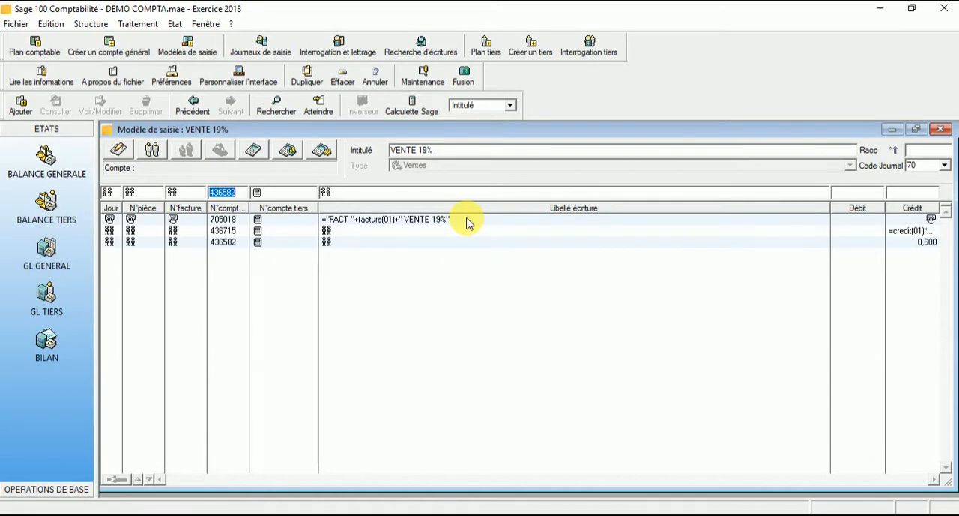
text(401)
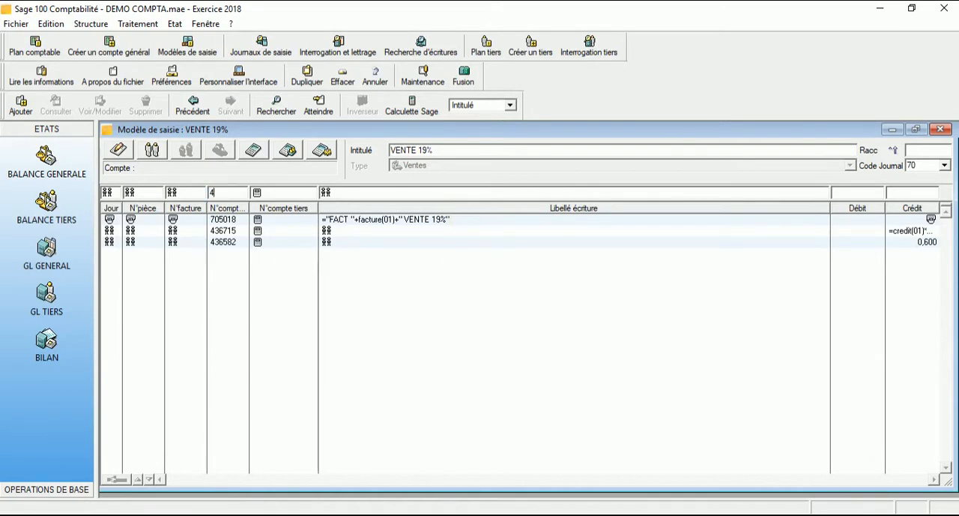
key(BackSpace)
key(BackSpace)
text(11)
key(Tab)
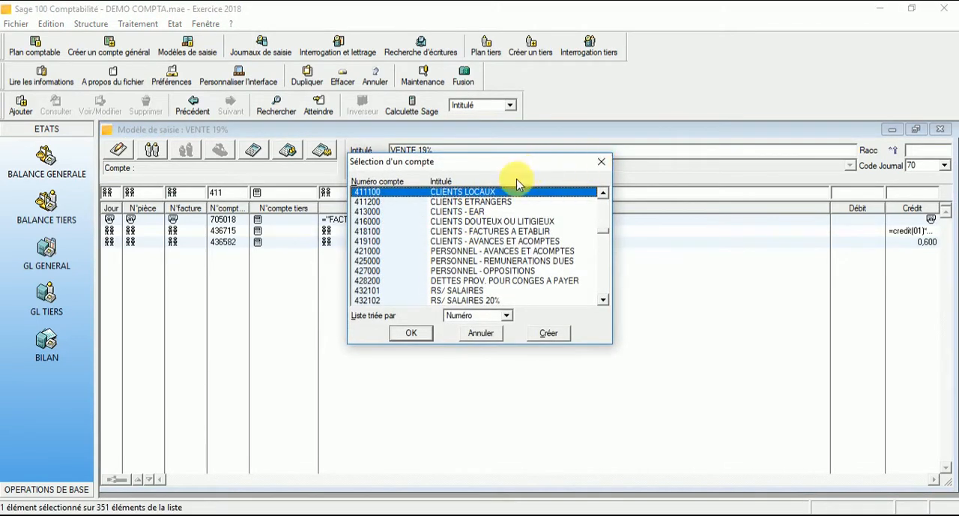
click(601, 162)
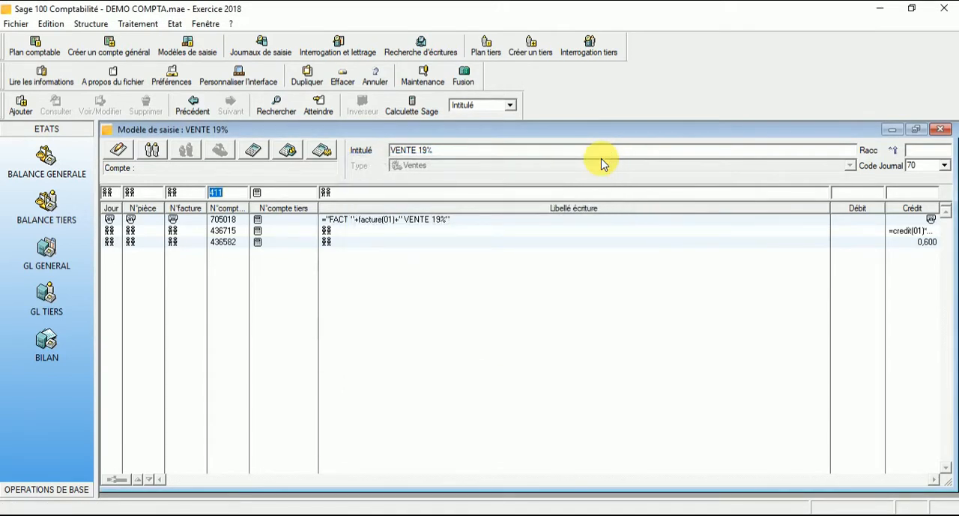
Set the fourth line's general account to calculation and its third-party account to the prefix 411 followed by manual entry.
key(Delete)
click(251, 152)
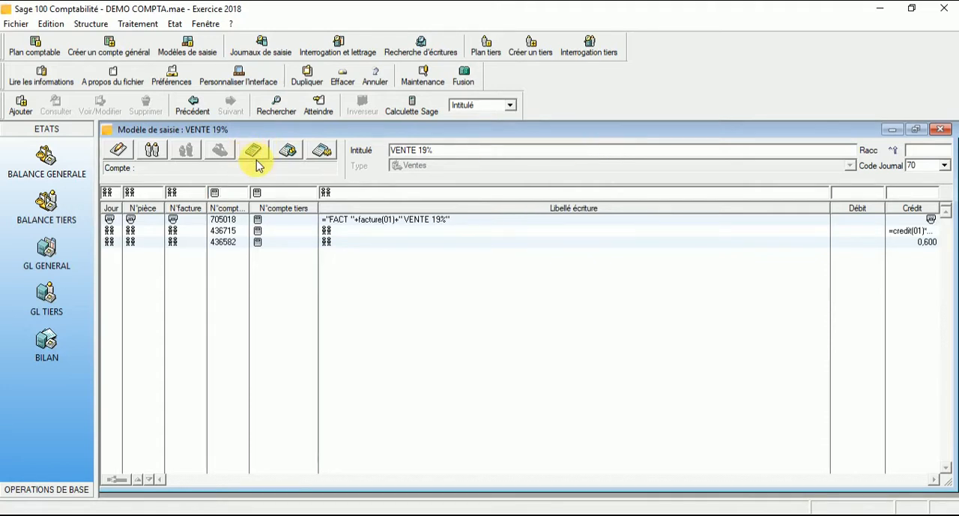
key(Tab)
text(401)
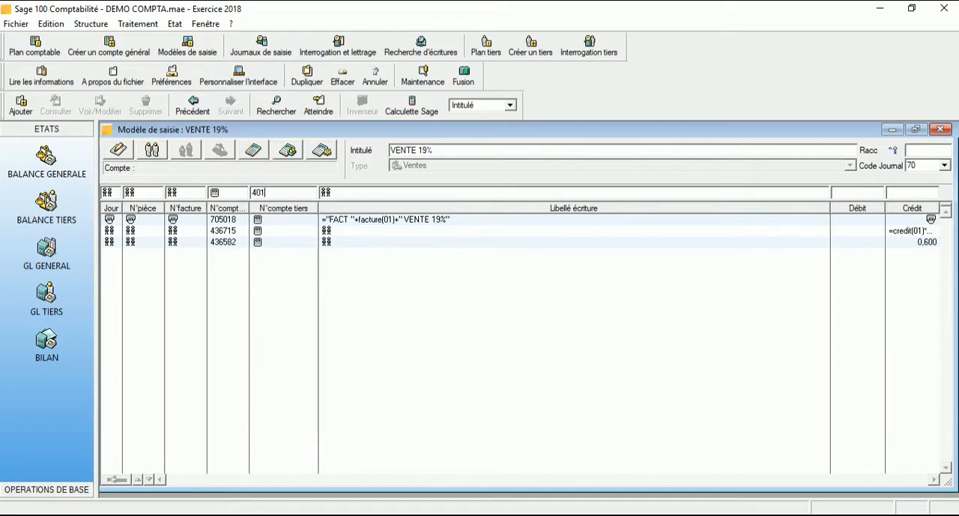
key(BackSpace)
key(BackSpace)
text(11)
click(118, 152)
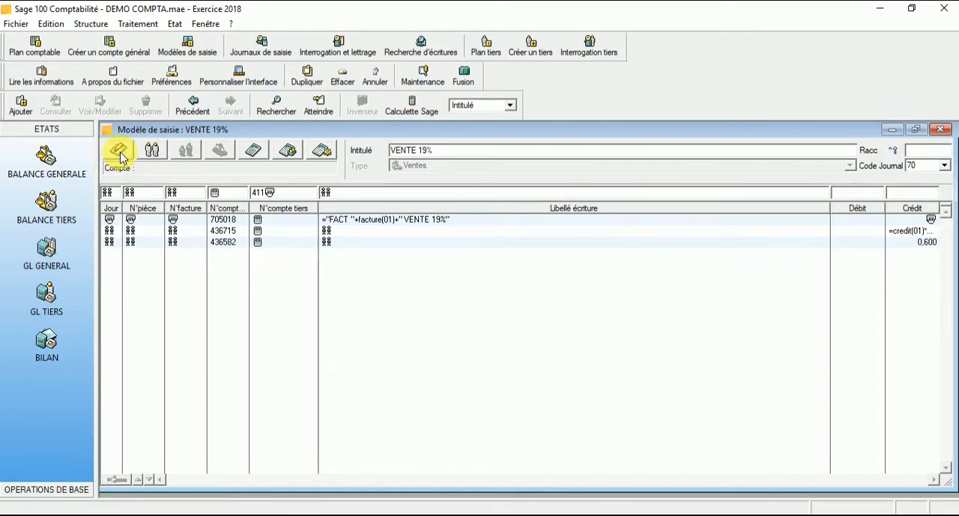
Set the fourth line's debit to the balancing amount, validate the line and close the VENTE 19% model.
key(Tab)
key(Tab)
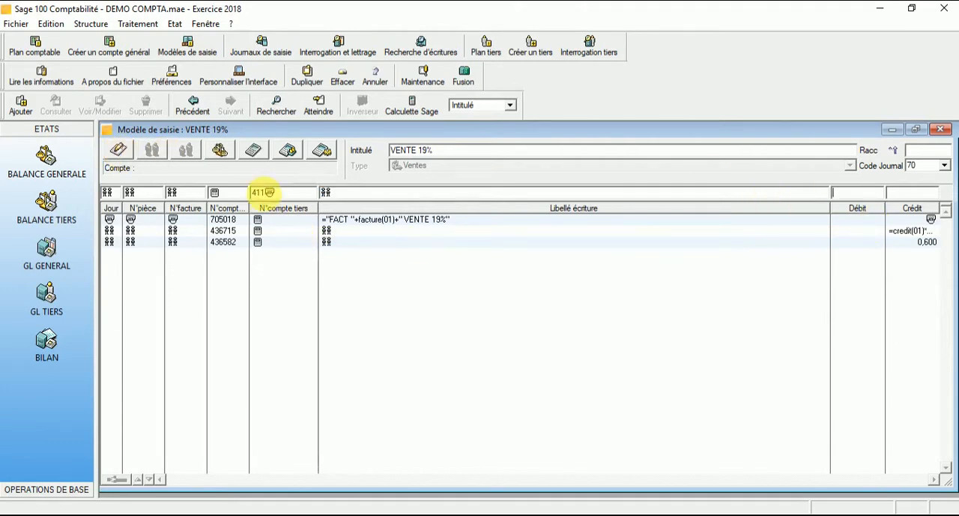
click(221, 150)
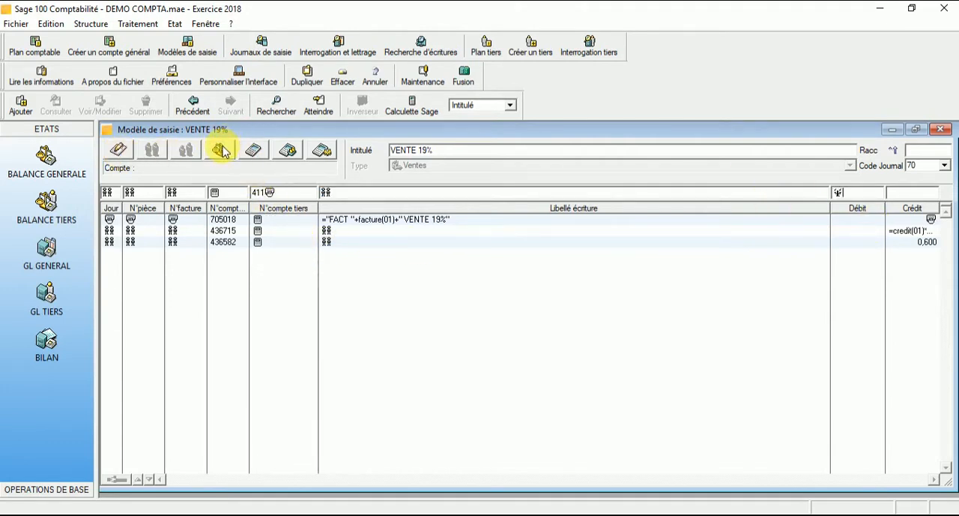
click(221, 151)
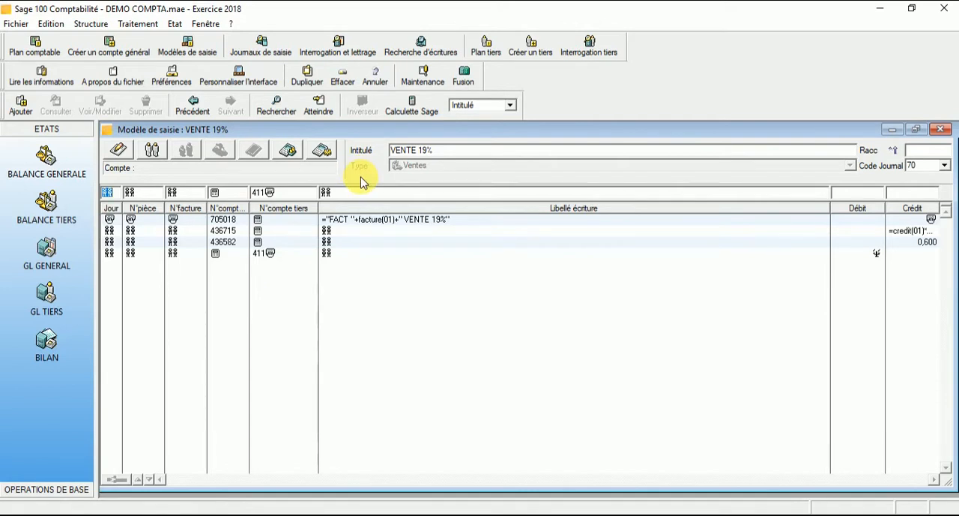
click(942, 131)
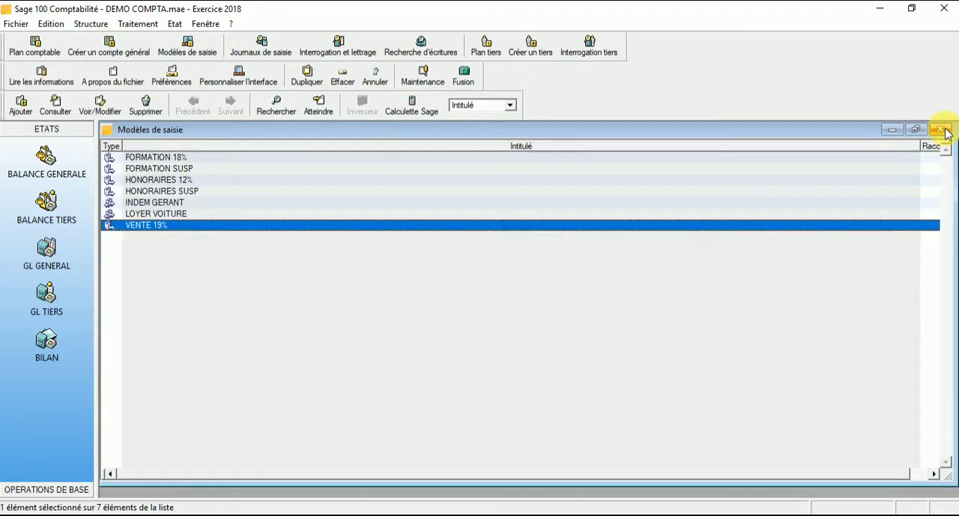
Open the January 2018 VENTES journal (code 70) for entry and maximize its window.
click(241, 48)
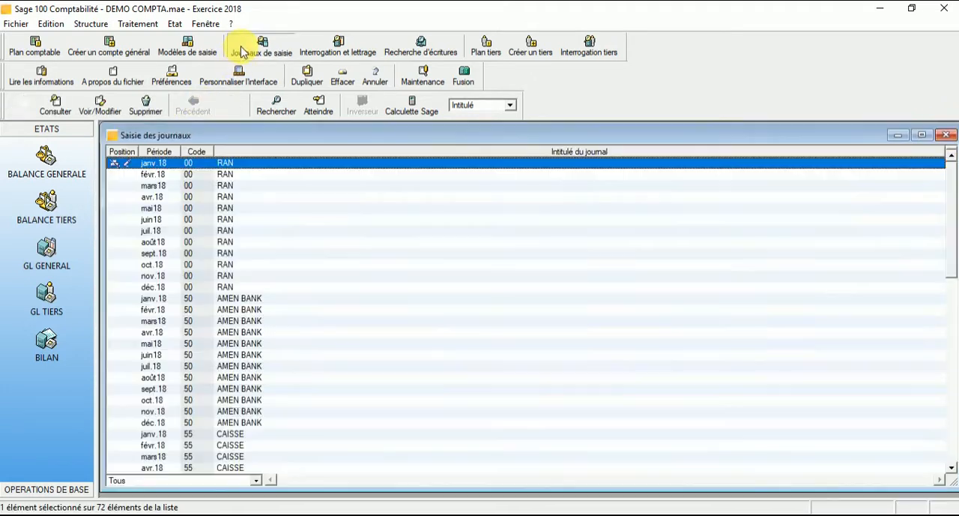
scroll(244, 345, down, 8)
scroll(237, 348, down, 4)
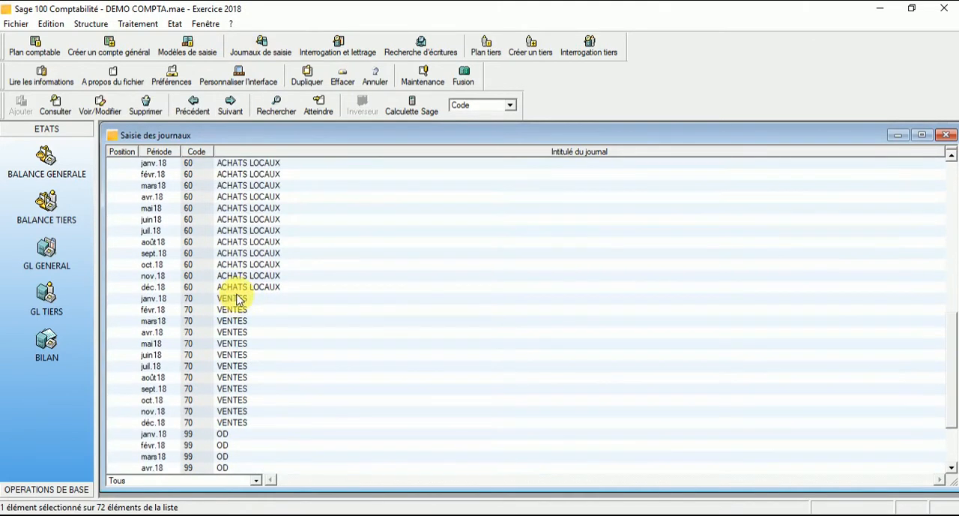
double_click(235, 300)
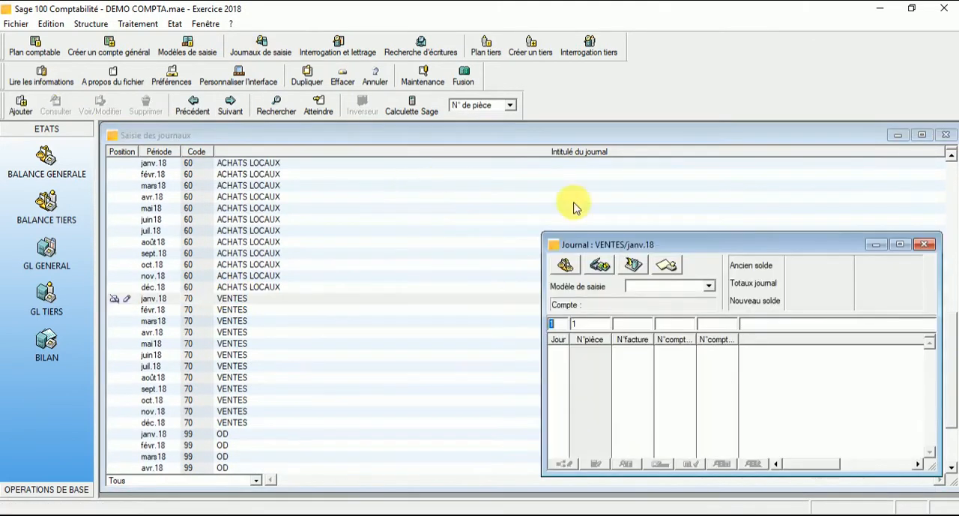
double_click(816, 246)
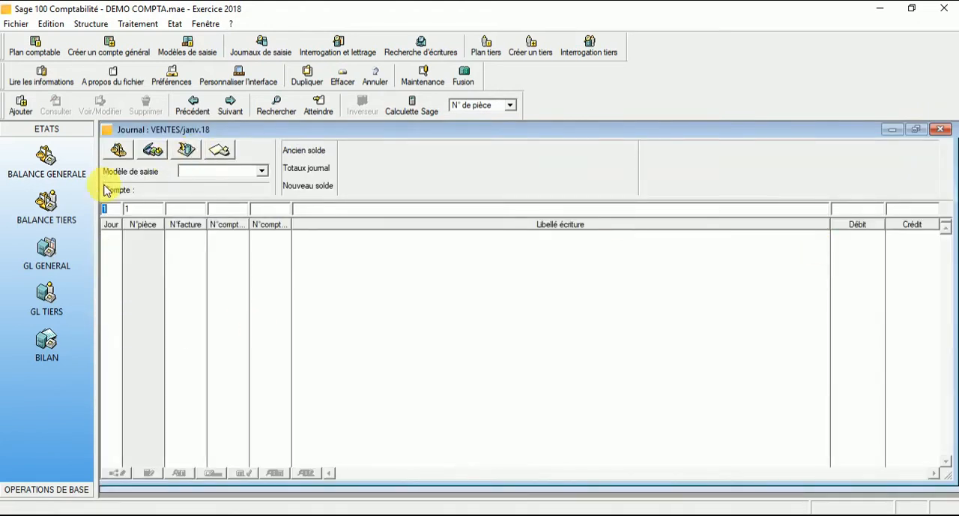
Apply the VENTE 19% entry model to the January 2018 VENTES journal.
click(262, 173)
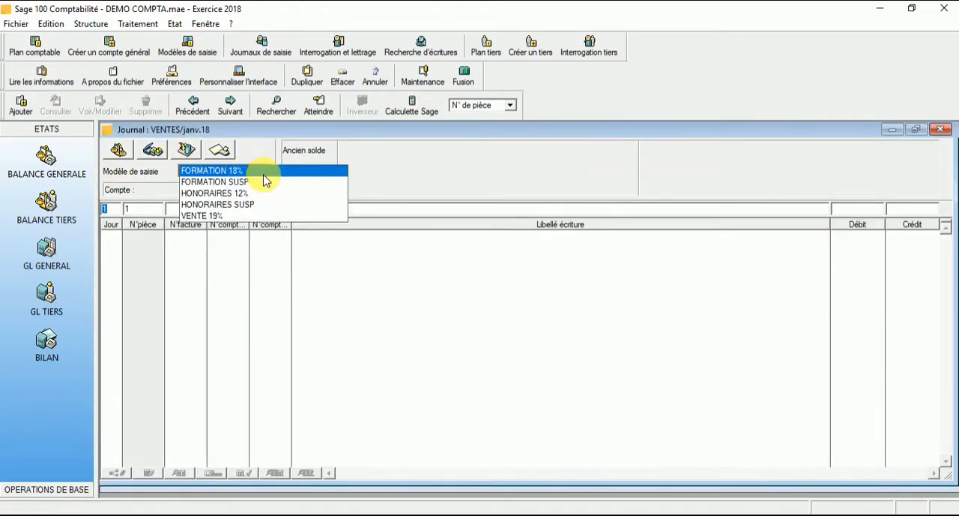
click(246, 216)
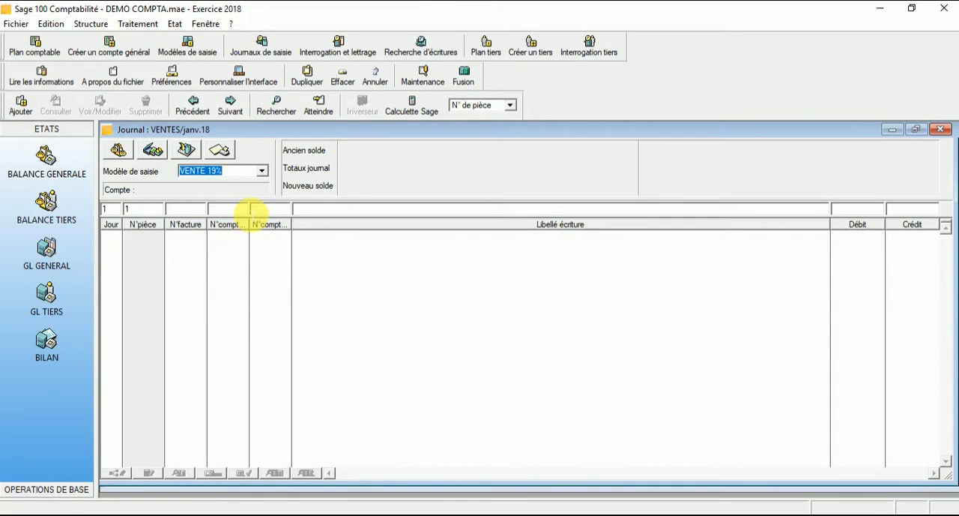
key(Return)
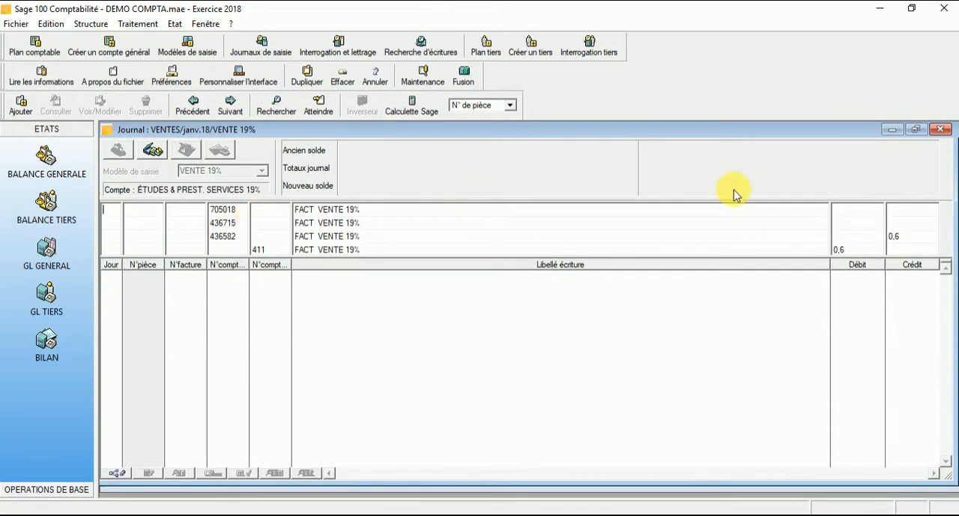
Fill in the first entry line with day 10, document number 700101 and invoice number 001.
text(10)
key(Tab)
text(700101)
key(Tab)
text(001)
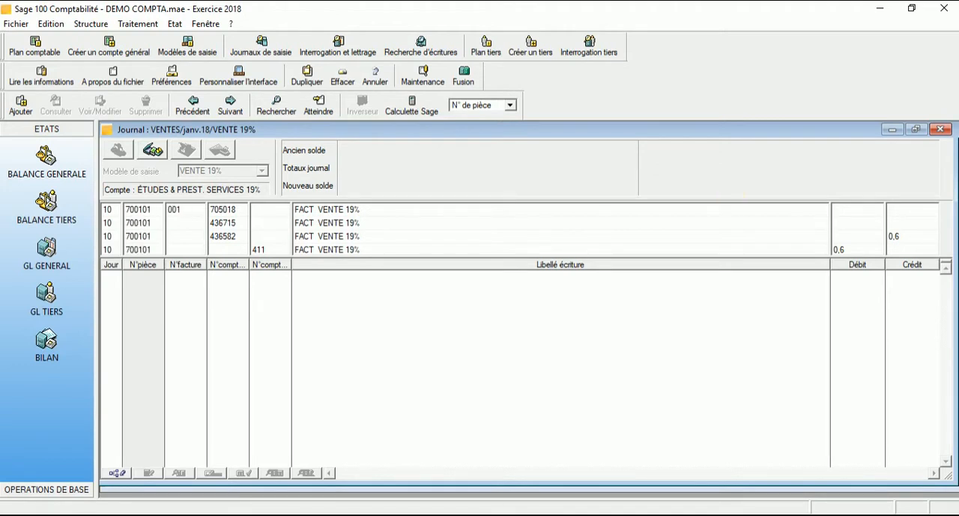
key(Tab)
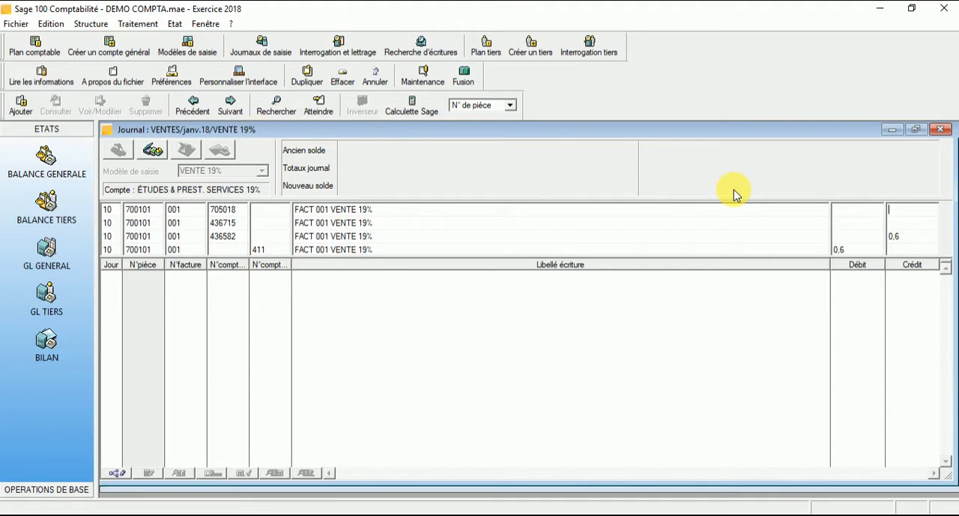
Set the credit of the first line (705018) to 100 and select client CLT 01 as the fourth line's third-party account.
text(100)
key(Tab)
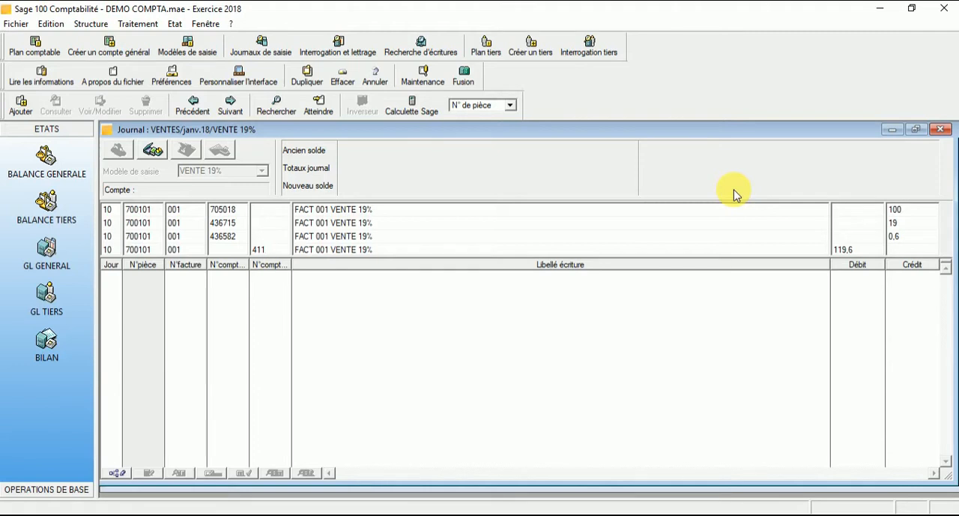
key(Tab)
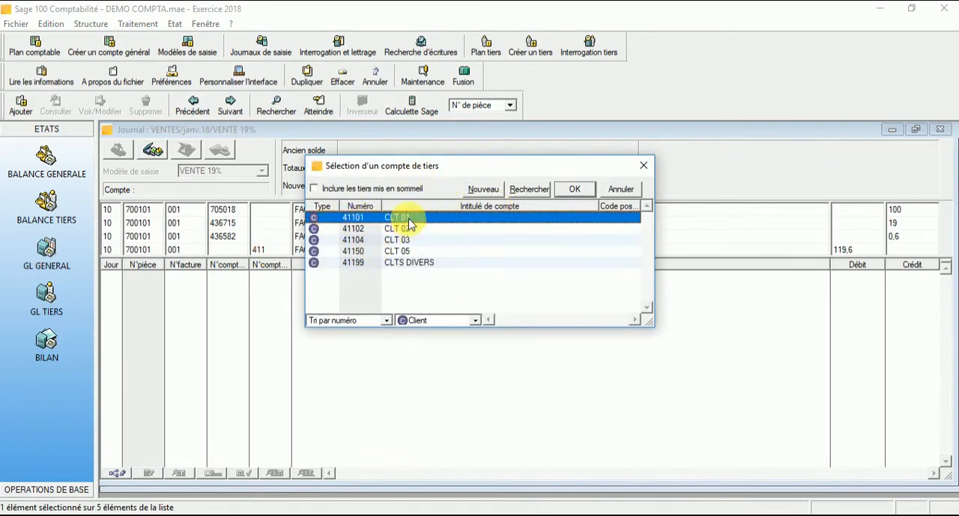
double_click(409, 217)
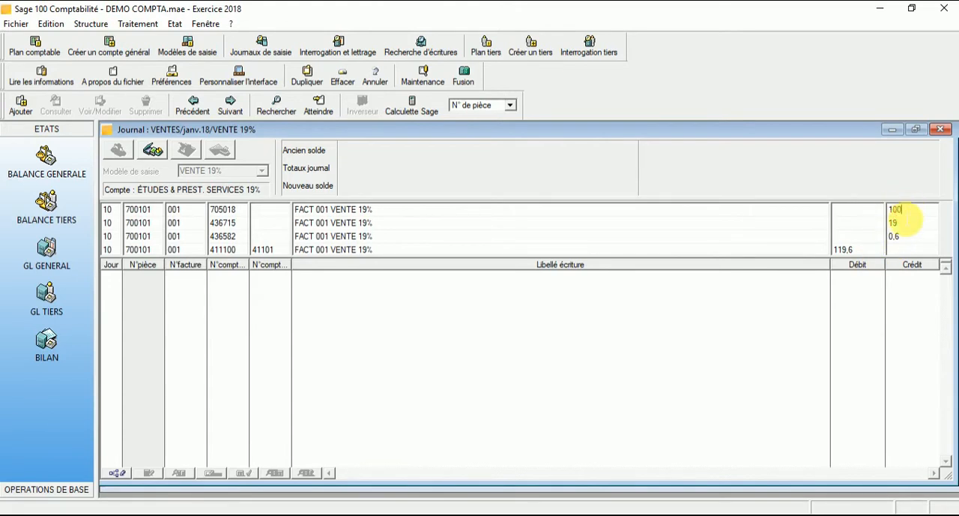
Go through the calculated tax credits and the client debit, and validate the sales entry into the journal.
click(908, 228)
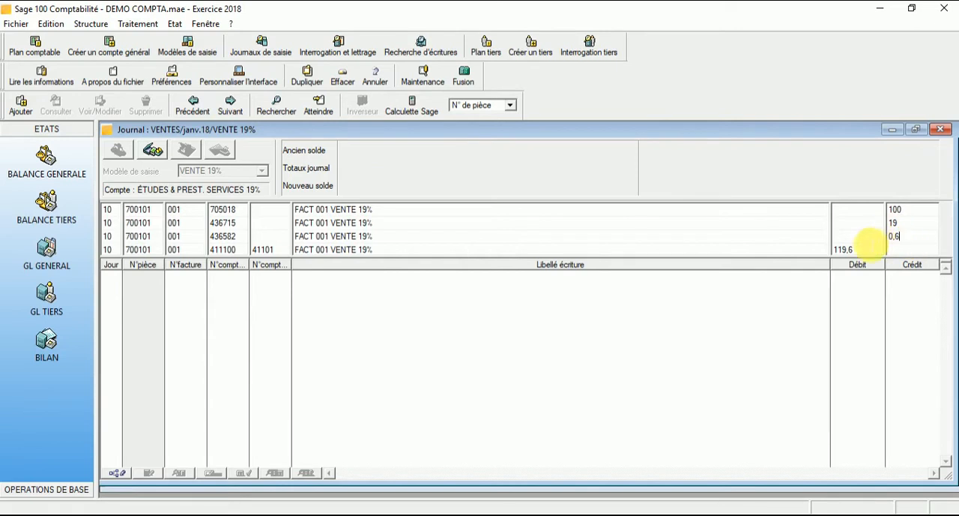
click(841, 249)
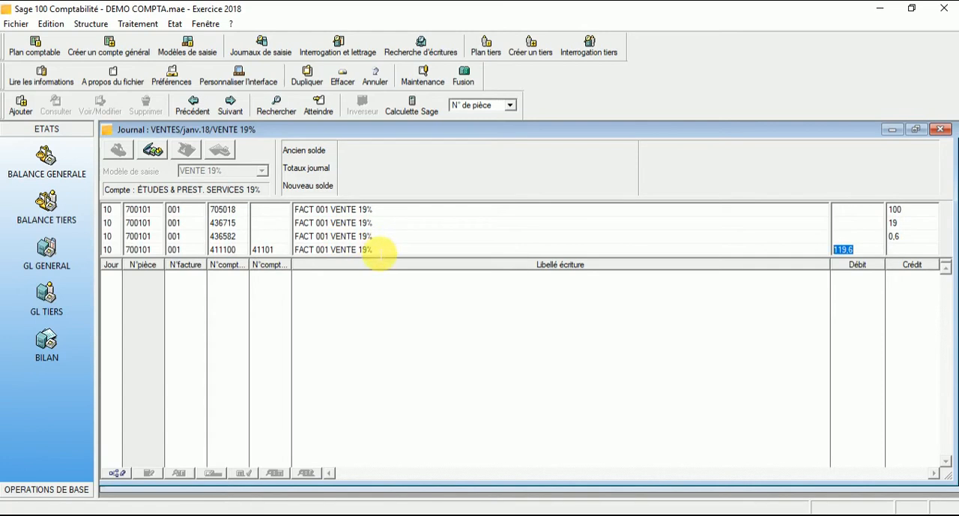
key(Return)
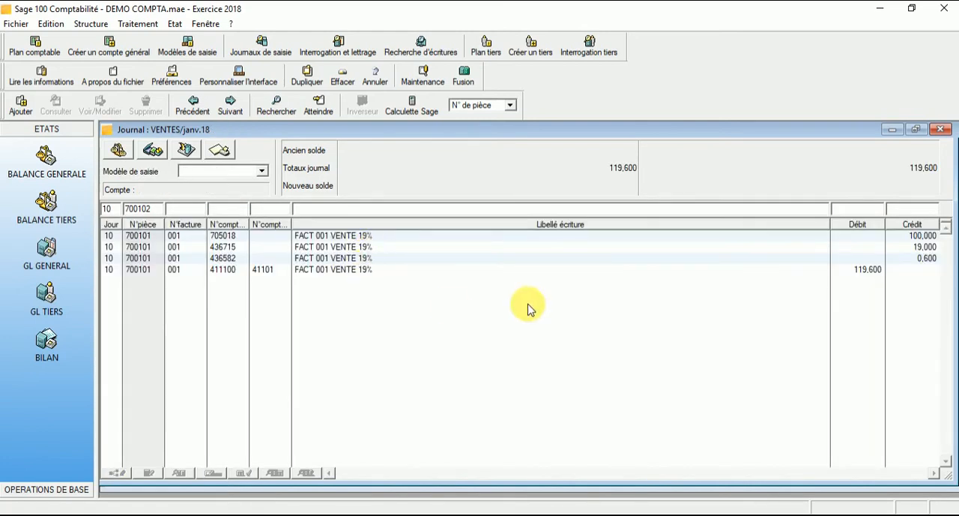